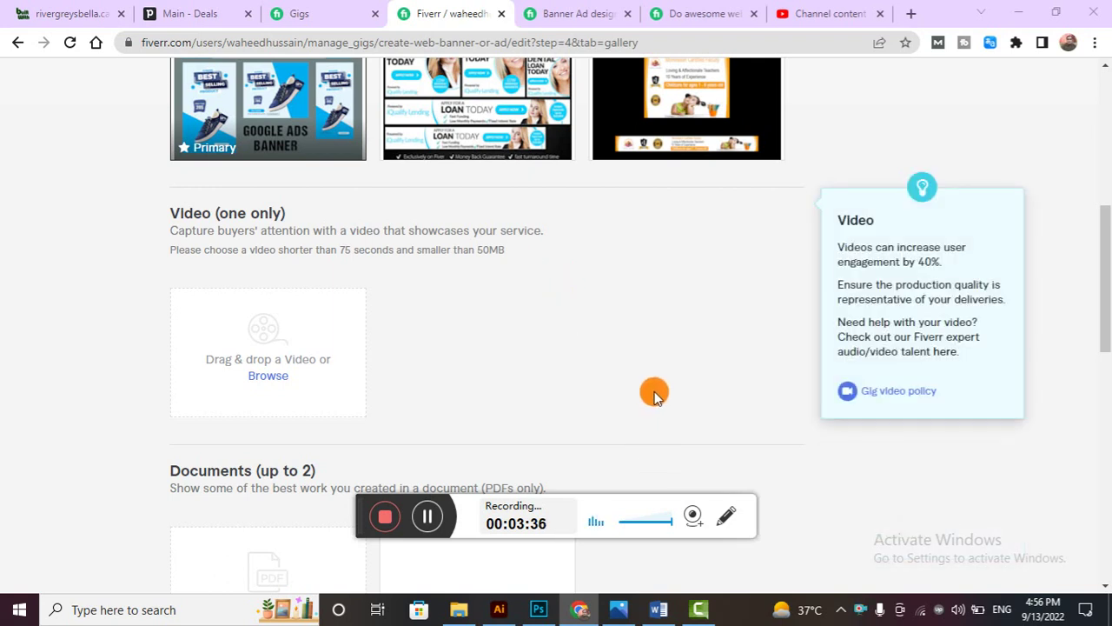
Switch to Camtasia Studio, maximize it, and import the 300 x 1050 portrait image from the banner design jpg 5 folder on drive D
{"action": "left_click", "coordinate": [700, 609]}
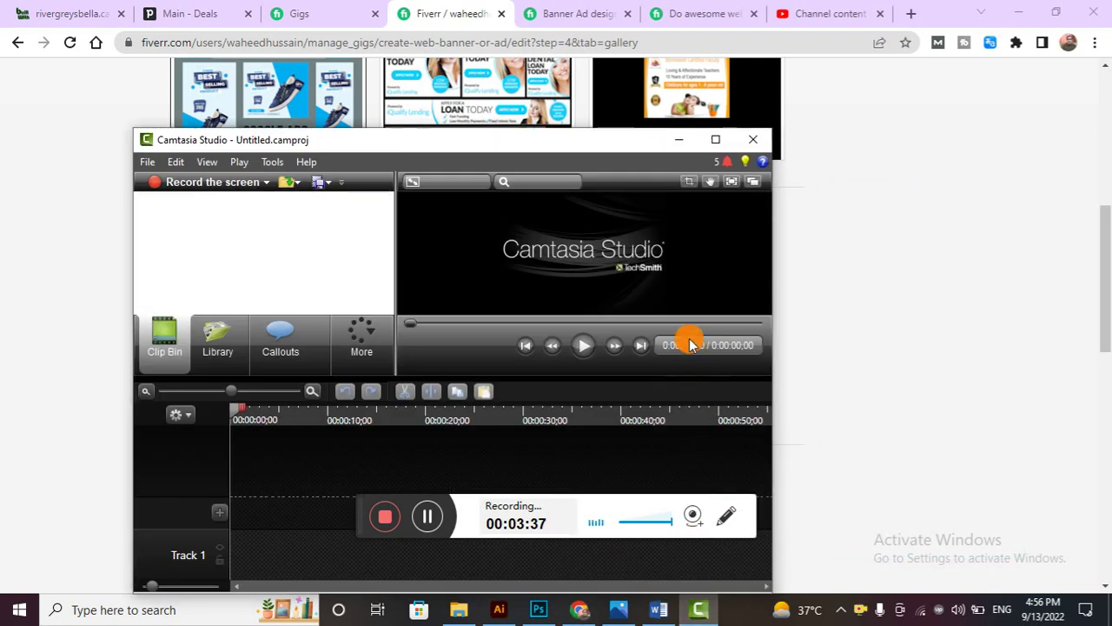
{"action": "left_click", "coordinate": [701, 137]}
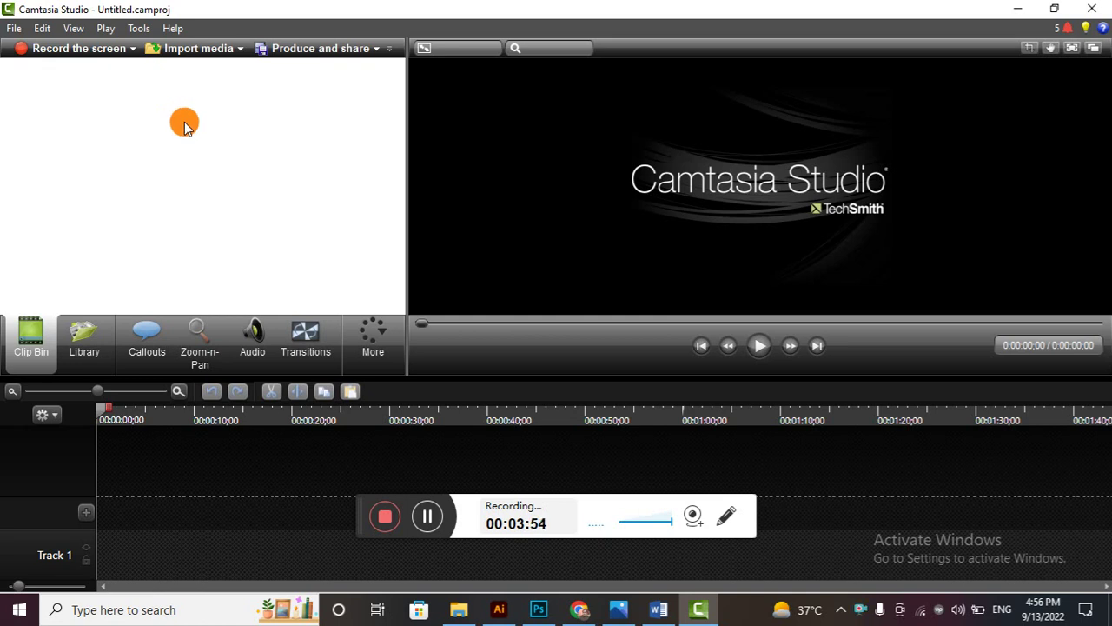
{"action": "left_click", "coordinate": [238, 47]}
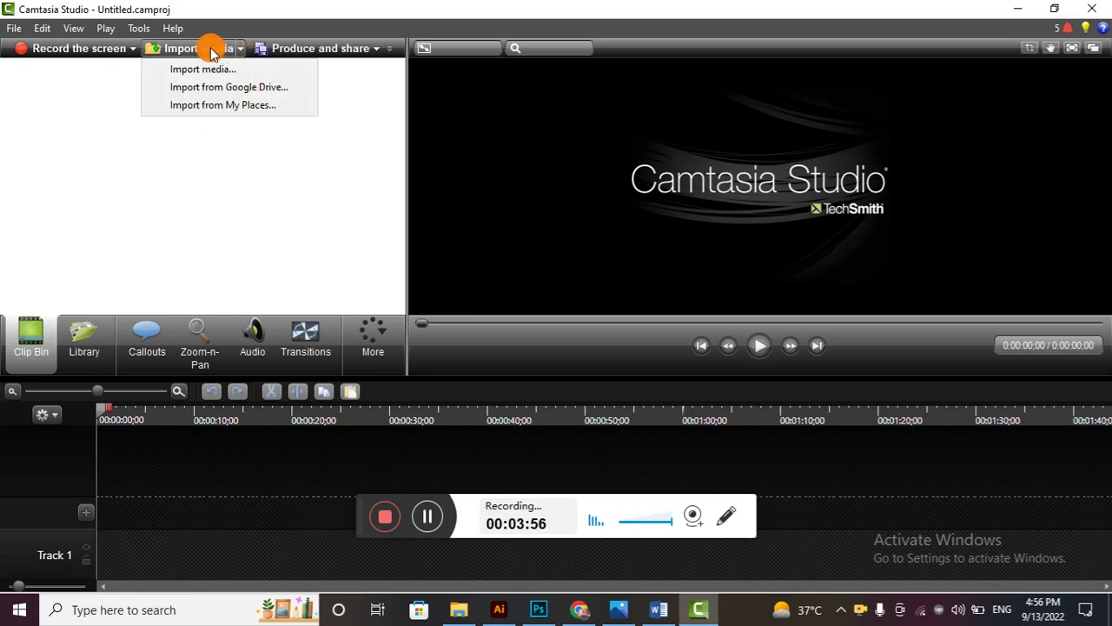
{"action": "left_click", "coordinate": [210, 47]}
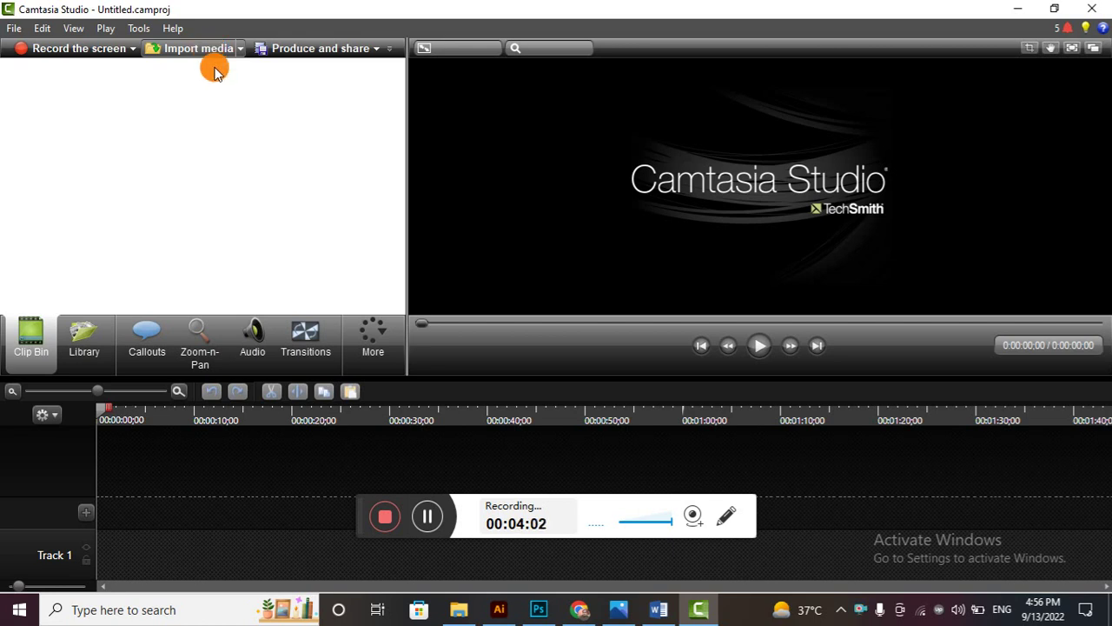
{"action": "left_click", "coordinate": [200, 48]}
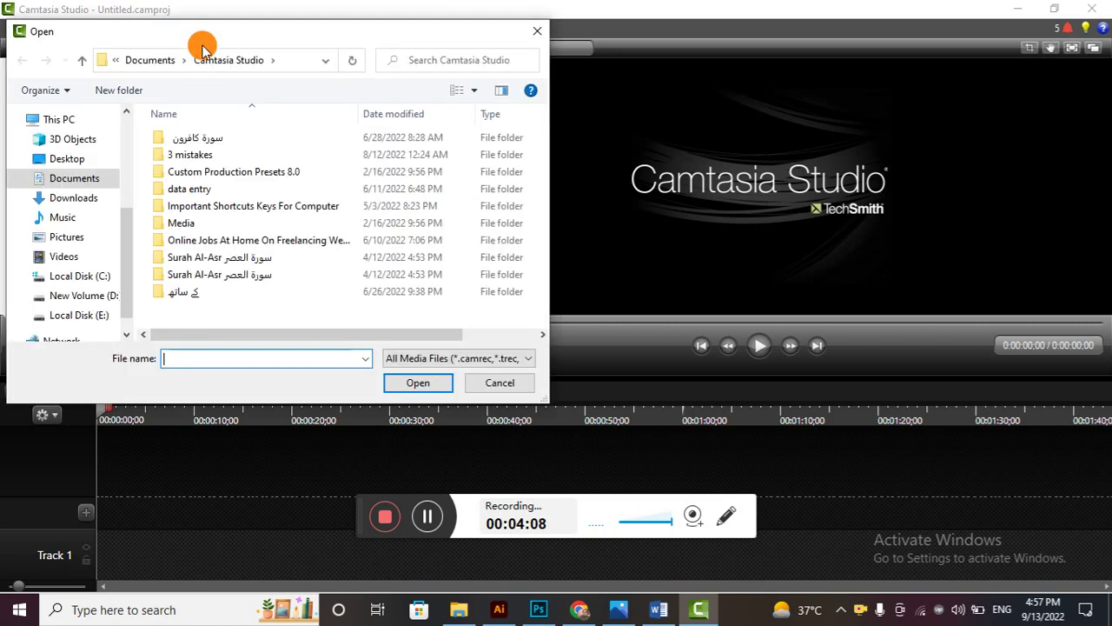
{"action": "left_click", "coordinate": [111, 296]}
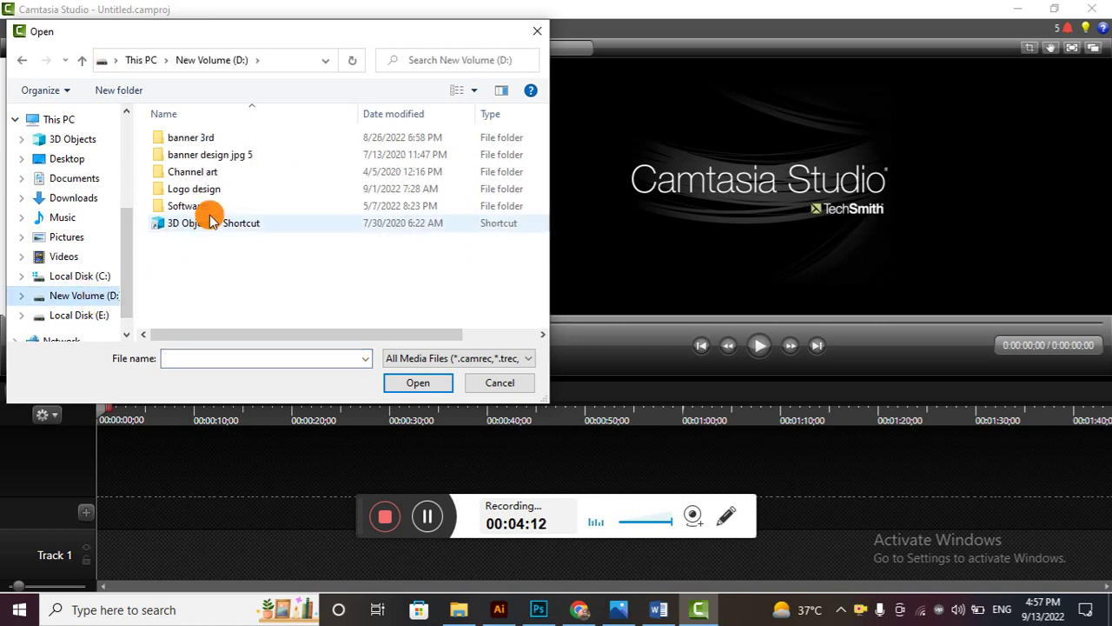
{"action": "double_click", "coordinate": [228, 156]}
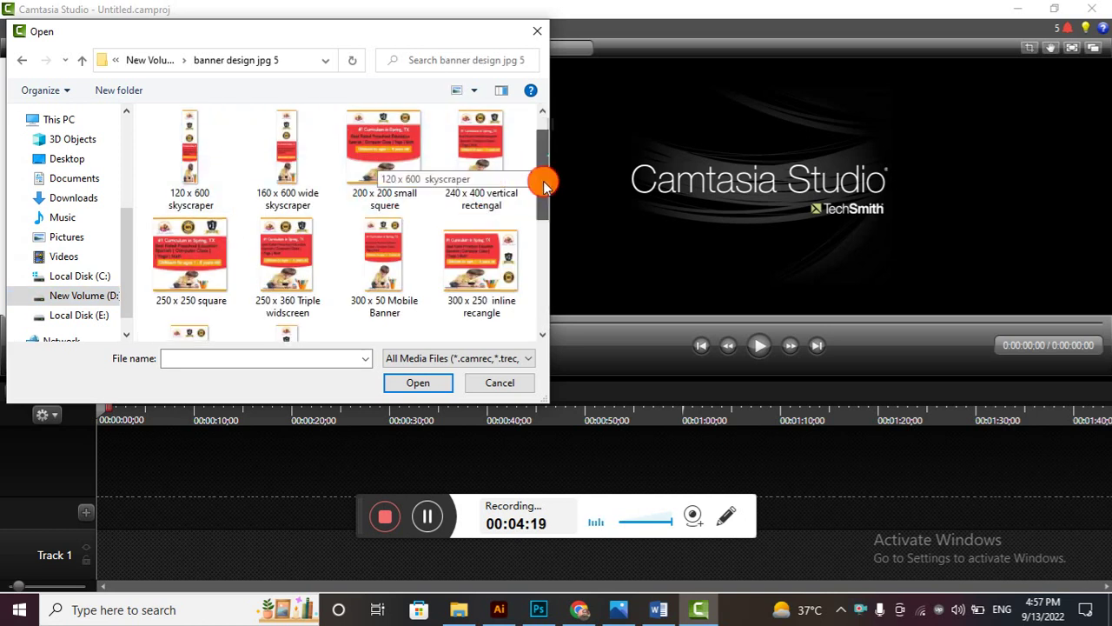
{"action": "left_click_drag", "start_coordinate": [543, 179], "coordinate": [559, 298]}
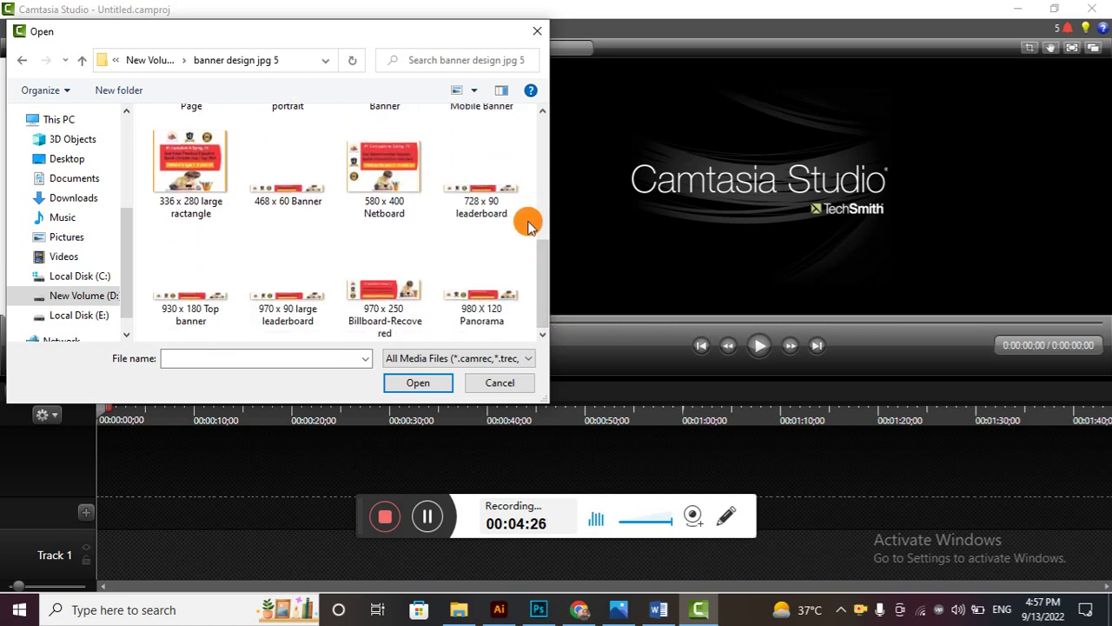
{"action": "scroll", "coordinate": [529, 225], "scroll_direction": "up", "scroll_amount": 1}
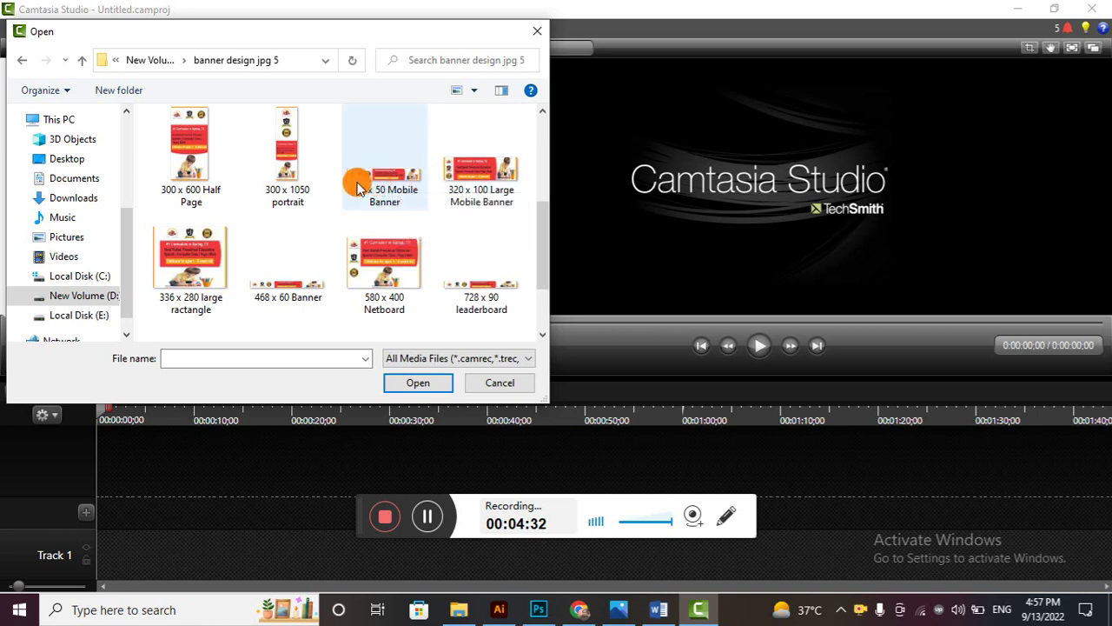
{"action": "left_click", "coordinate": [290, 147]}
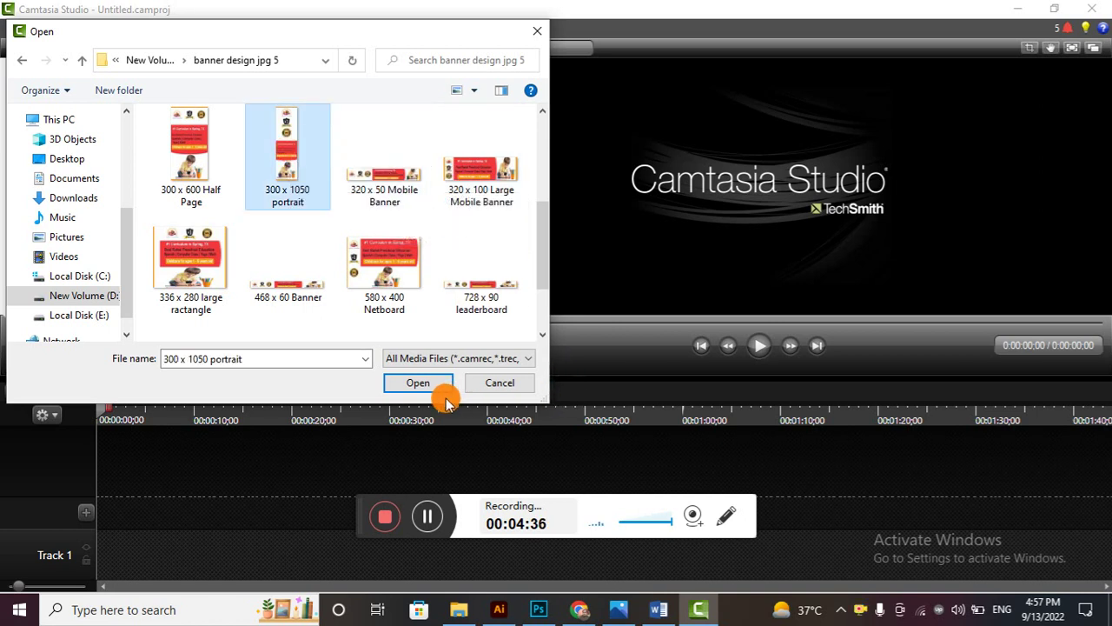
{"action": "left_click", "coordinate": [415, 384]}
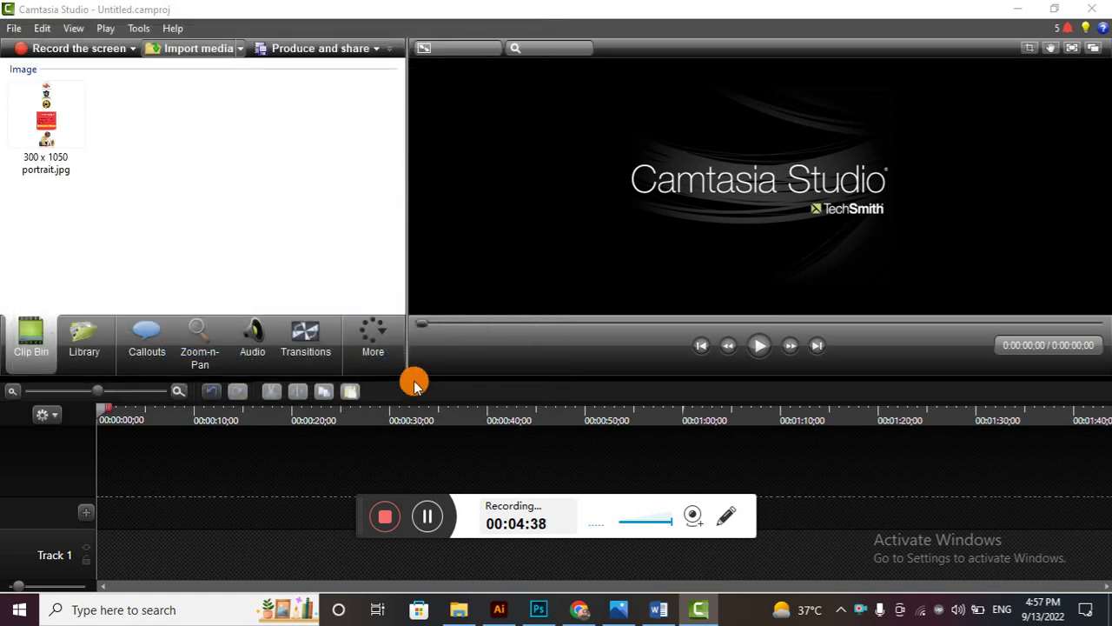
Add the 300 x 1050 portrait image to the start of Track 1 and extend its duration to about 00:00:14;27
{"action": "right_click", "coordinate": [76, 135]}
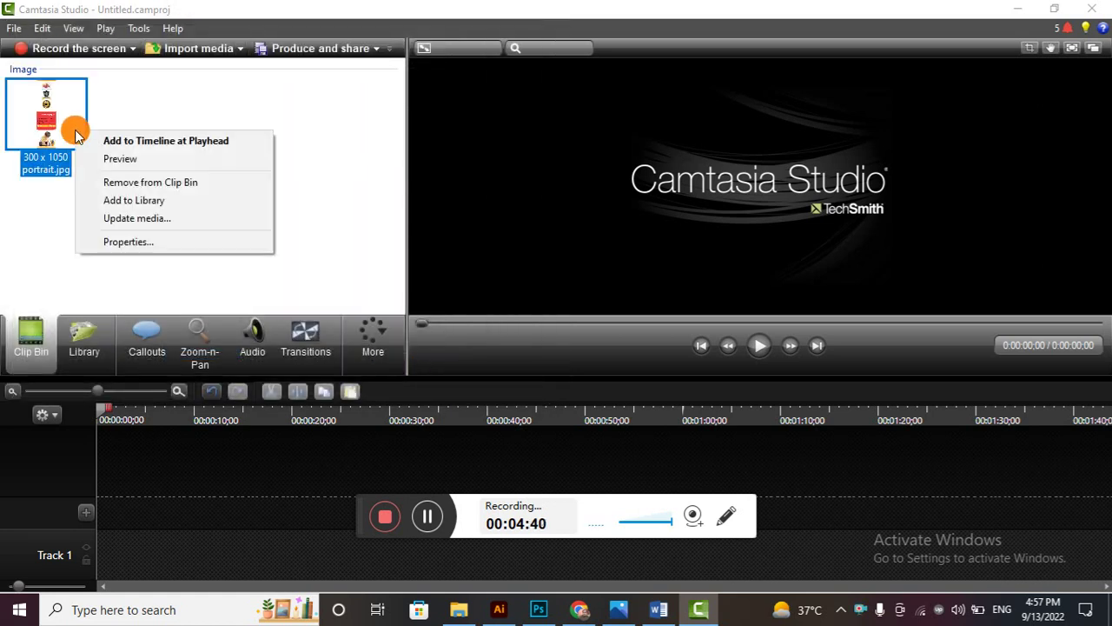
{"action": "left_click", "coordinate": [186, 145]}
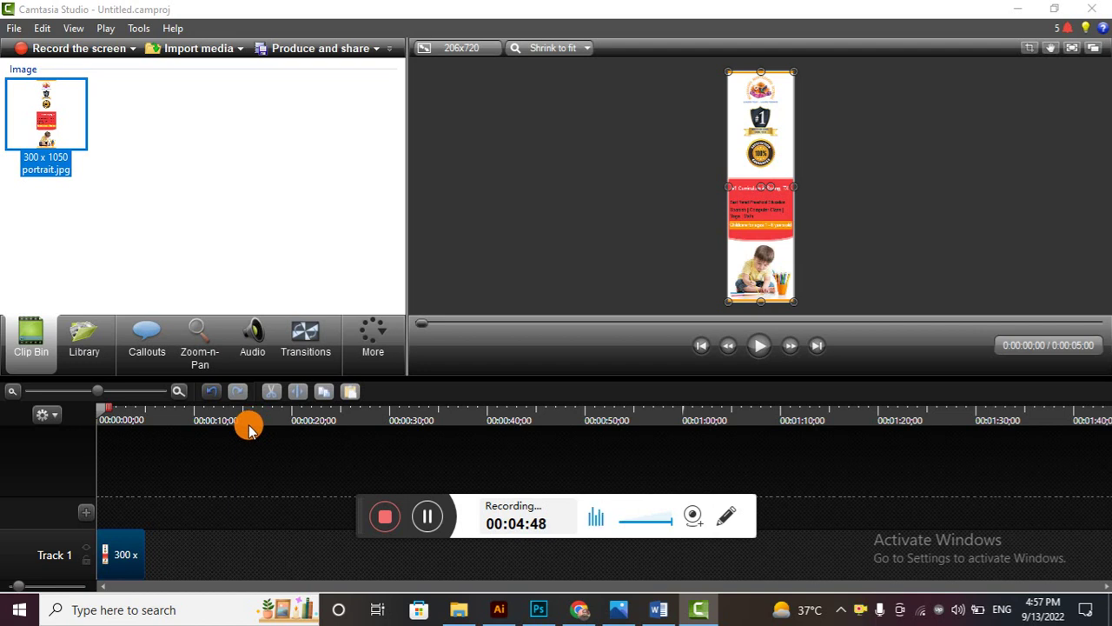
{"action": "left_click", "coordinate": [115, 420]}
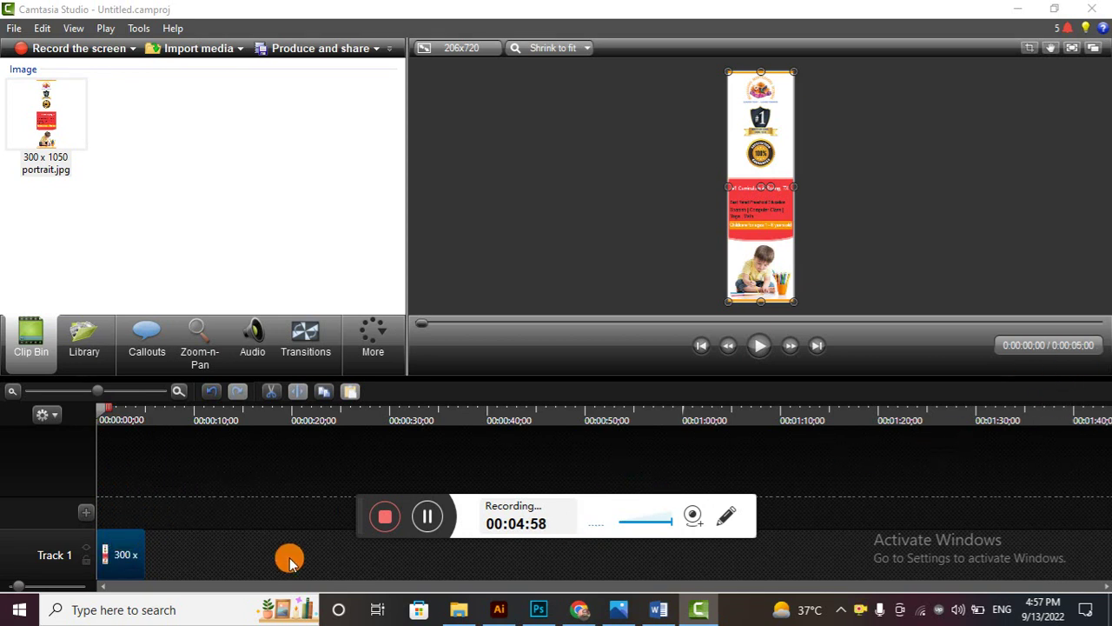
{"action": "left_click_drag", "start_coordinate": [146, 544], "coordinate": [224, 538]}
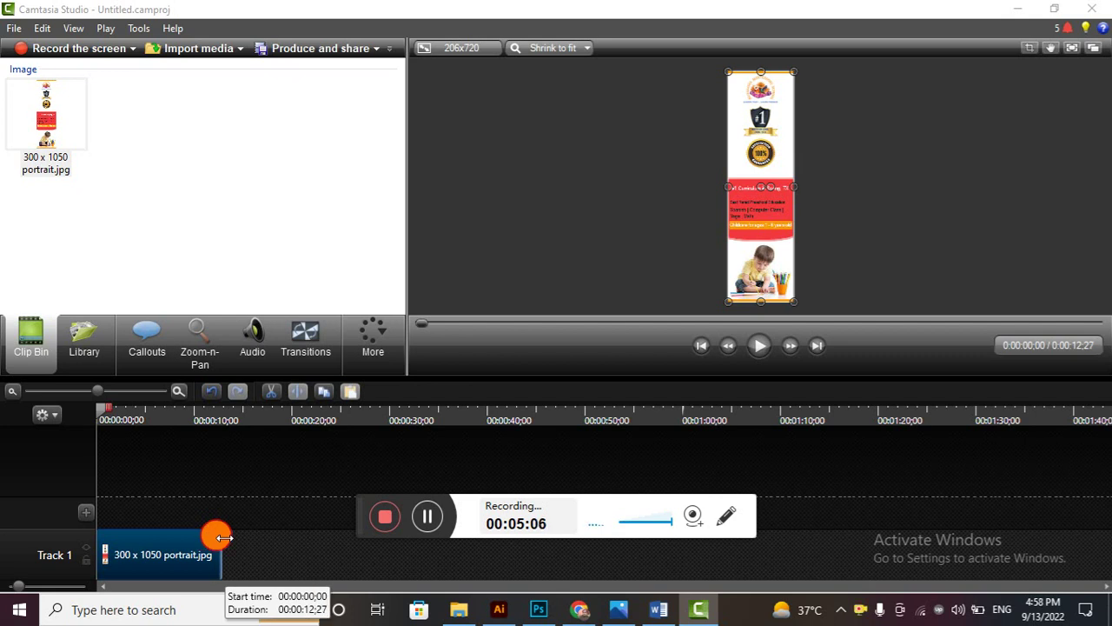
{"action": "mouse_move", "coordinate": [225, 538]}
{"action": "left_mouse_down"}
{"action": "mouse_move", "coordinate": [288, 538]}
{"action": "mouse_move", "coordinate": [238, 539]}
{"action": "left_mouse_up"}
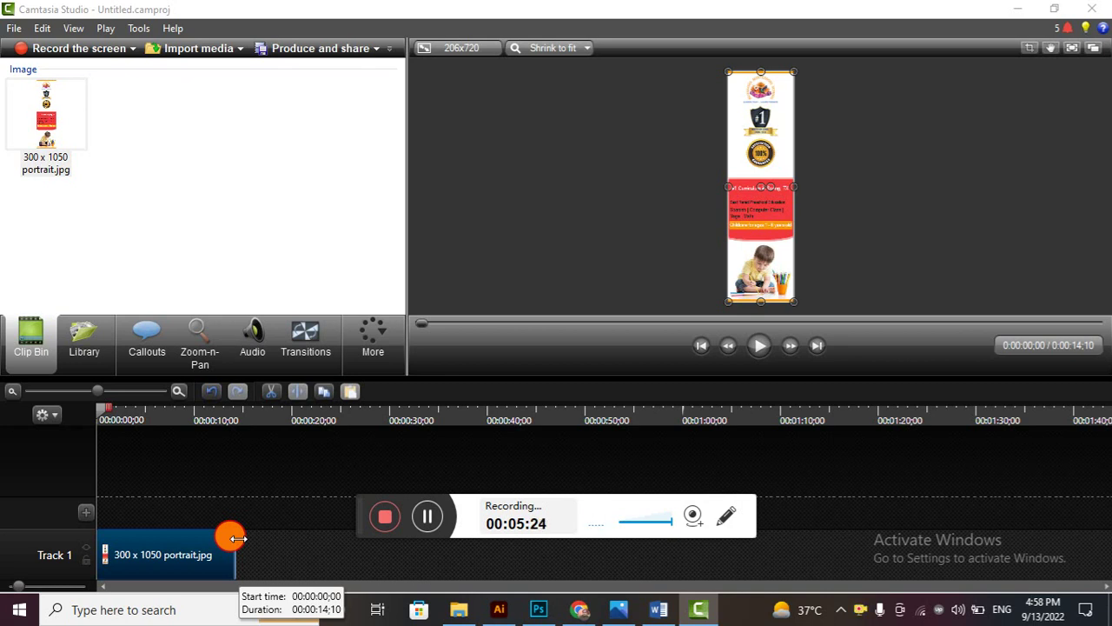
{"action": "left_click_drag", "start_coordinate": [236, 539], "coordinate": [243, 539]}
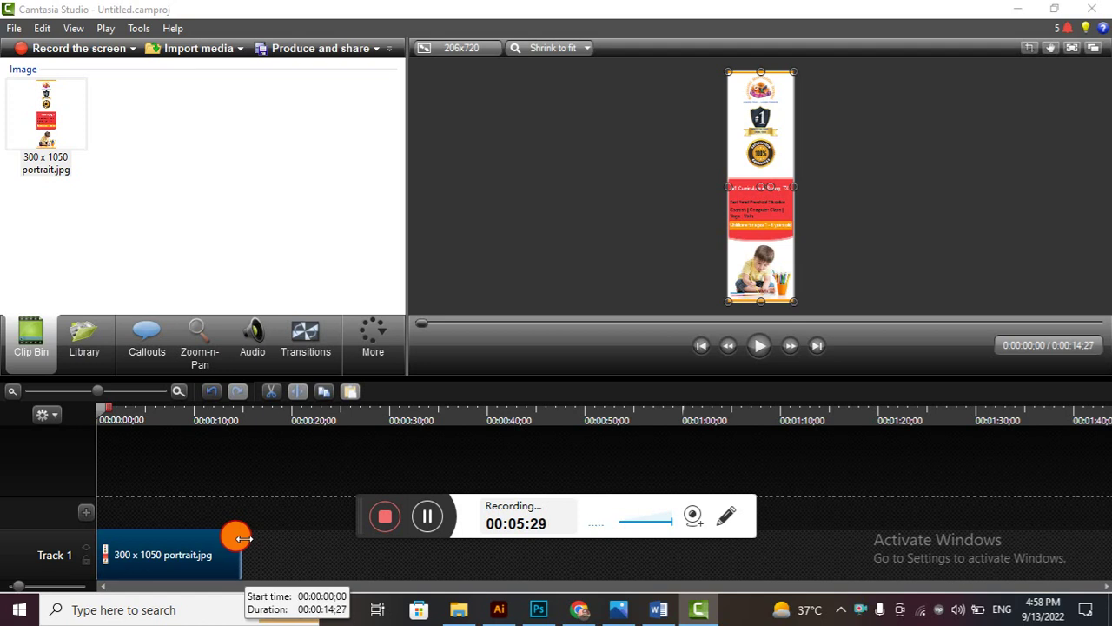
Import the 300 x 50 Mobile Banner image from the banner design jpg 5 folder
{"action": "left_click", "coordinate": [207, 58]}
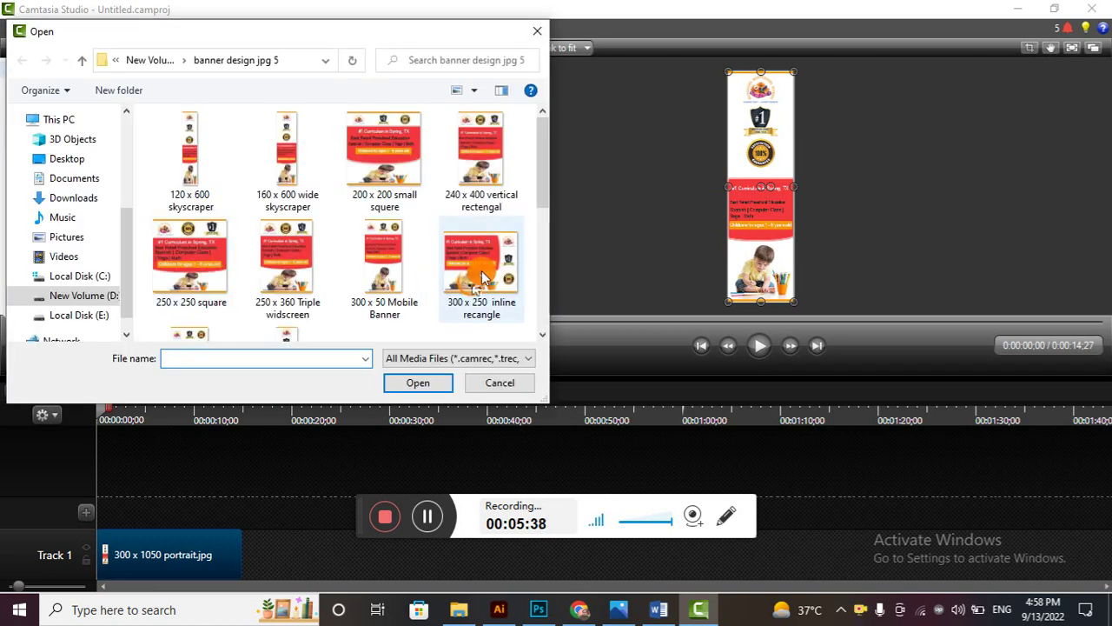
{"action": "left_click_drag", "start_coordinate": [536, 189], "coordinate": [548, 324]}
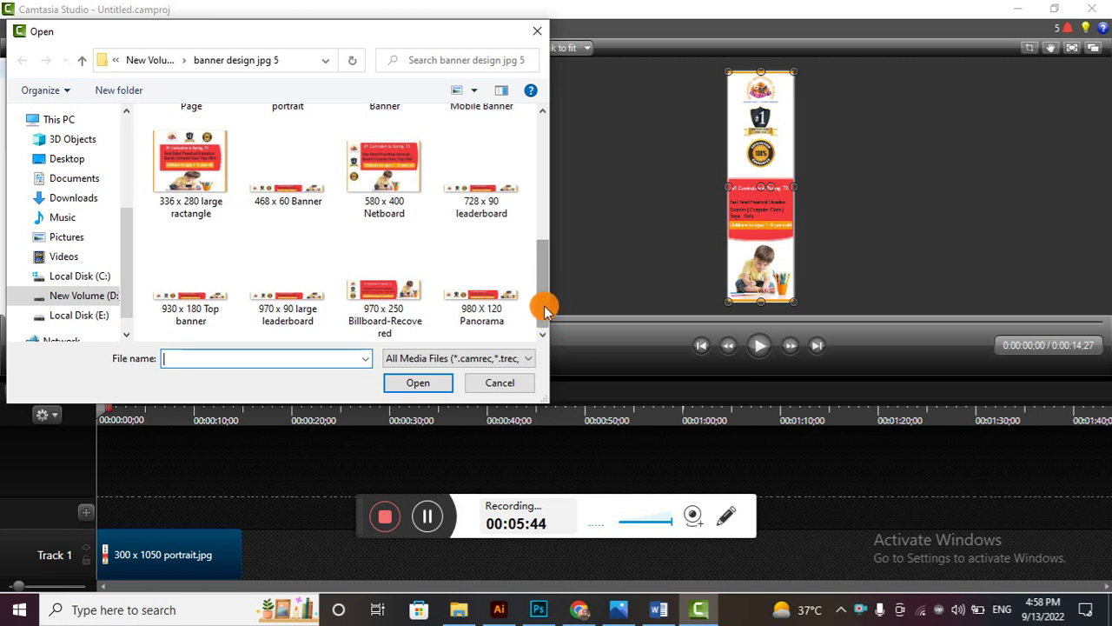
{"action": "left_click_drag", "start_coordinate": [542, 309], "coordinate": [536, 214]}
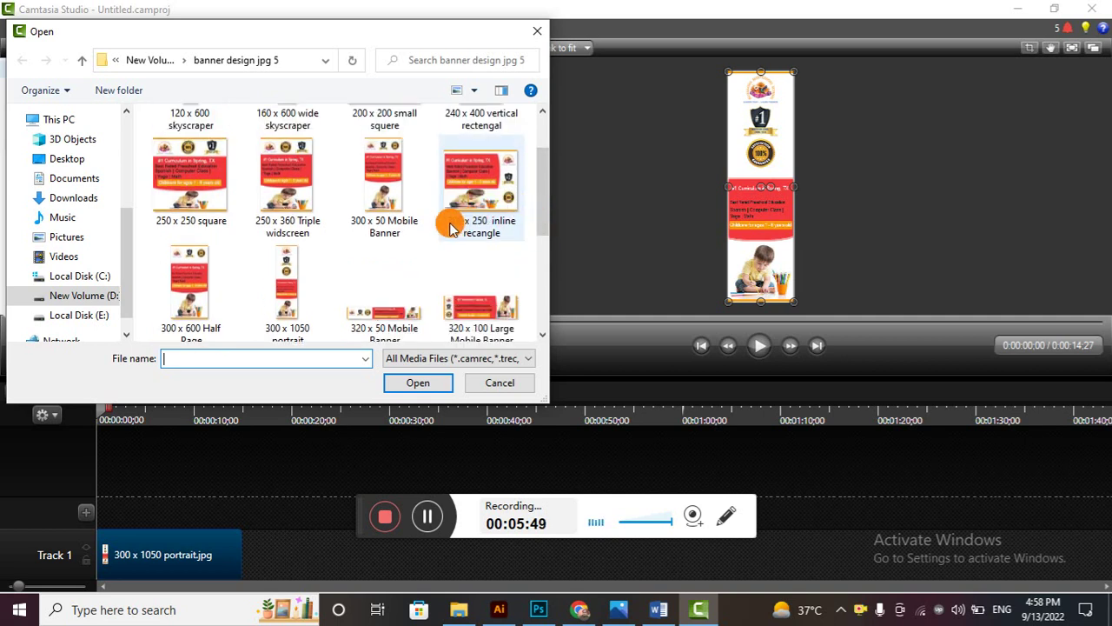
{"action": "left_click", "coordinate": [388, 180]}
{"action": "left_click", "coordinate": [424, 381]}
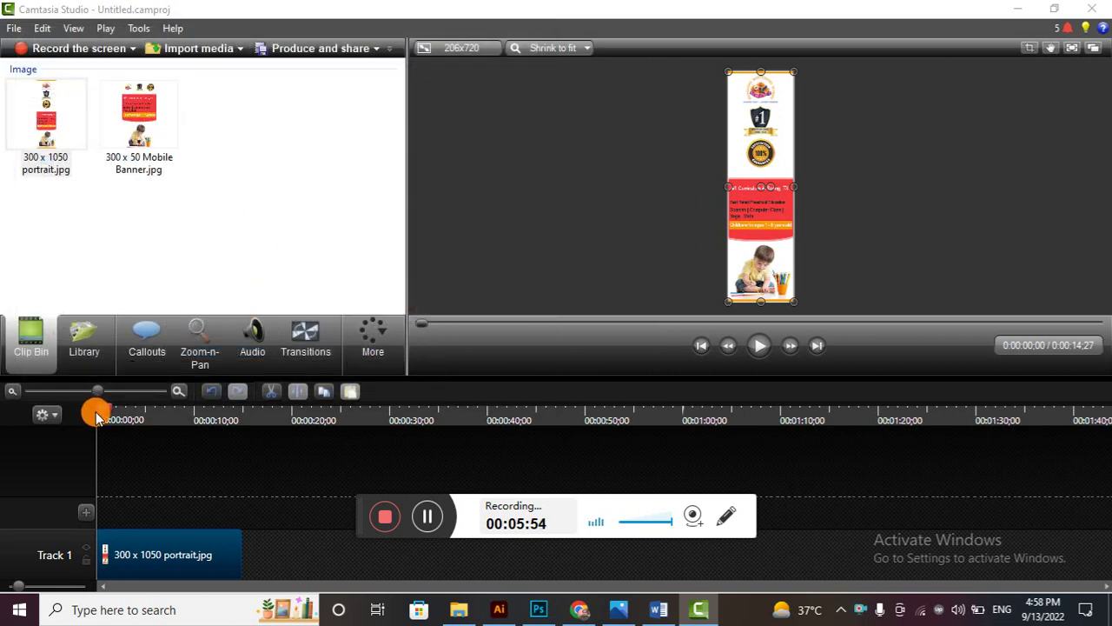
Add the 300 x 50 Mobile Banner image right after the portrait clip and extend it to end at about 00:00:33;17
{"action": "left_click_drag", "start_coordinate": [97, 410], "coordinate": [253, 443]}
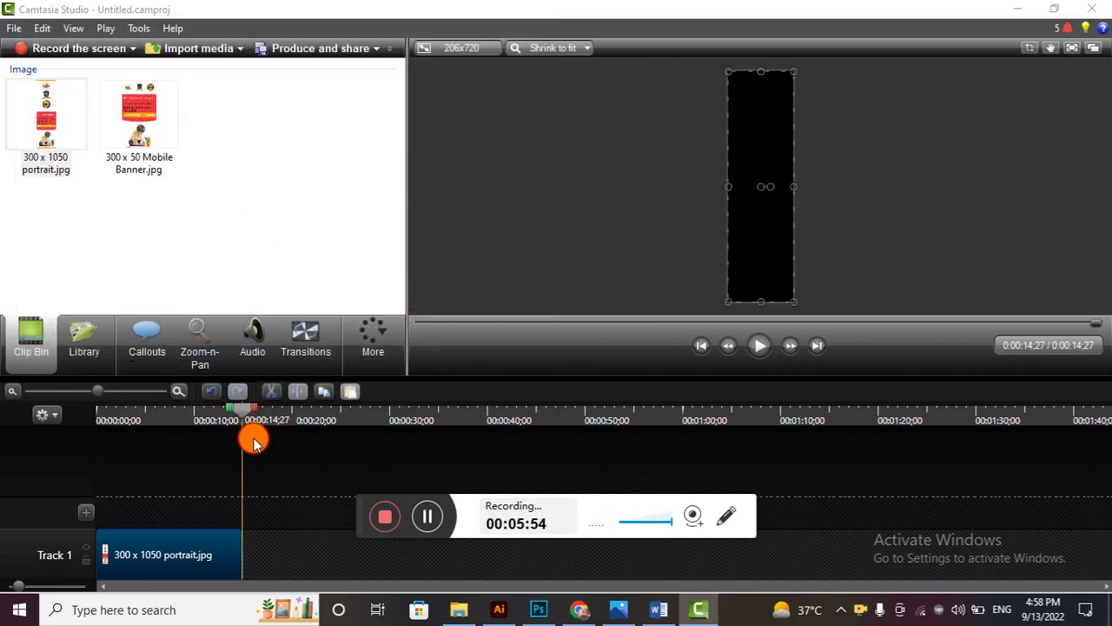
{"action": "right_click", "coordinate": [153, 122]}
{"action": "left_click", "coordinate": [225, 130]}
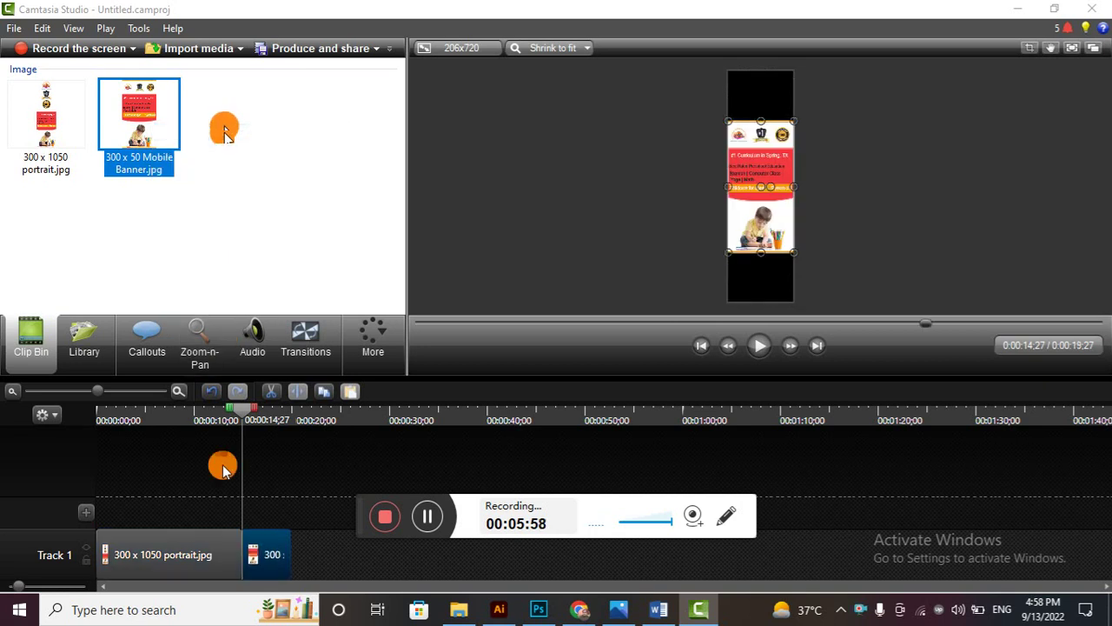
{"action": "left_click_drag", "start_coordinate": [288, 544], "coordinate": [424, 555]}
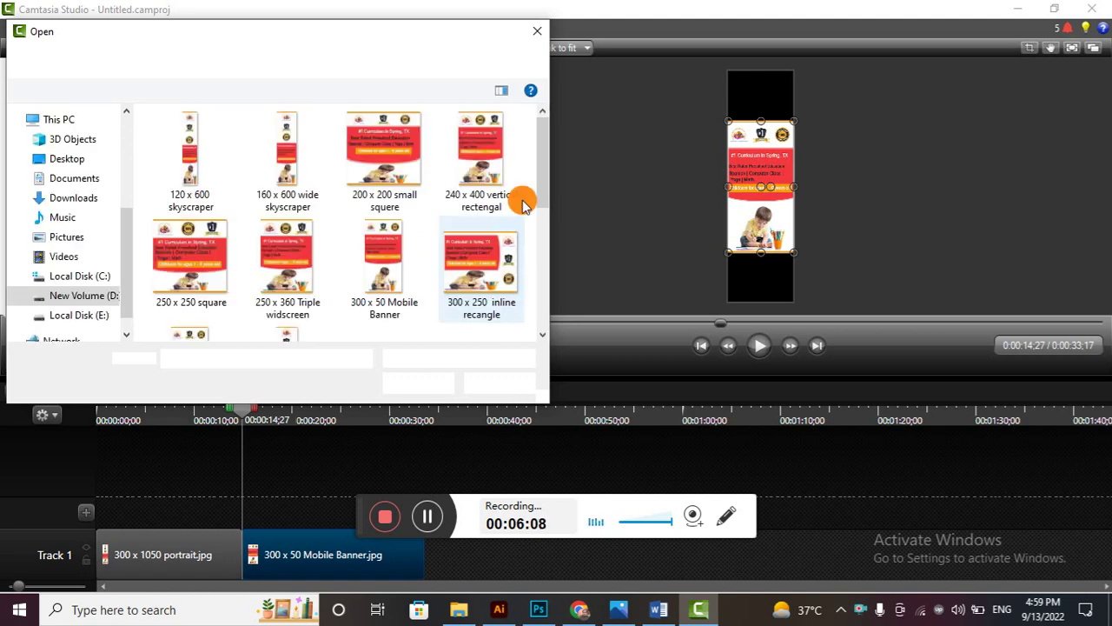
Import the 120 x 600 skyscraper image from the banner design jpg 5 folder
{"action": "left_click_drag", "start_coordinate": [538, 197], "coordinate": [551, 163]}
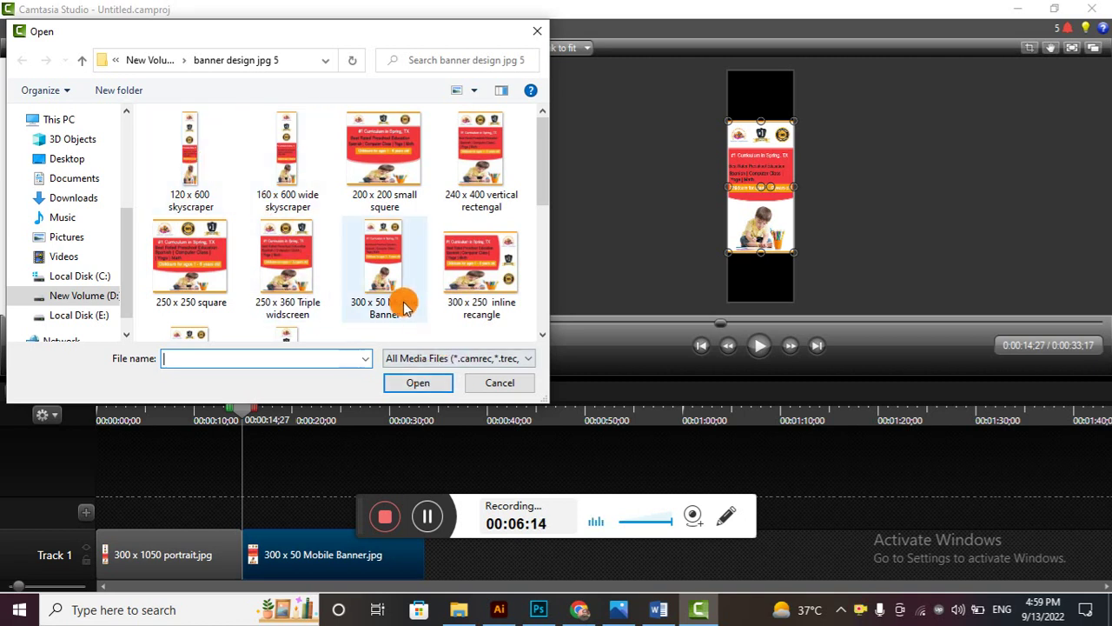
{"action": "left_click", "coordinate": [184, 171]}
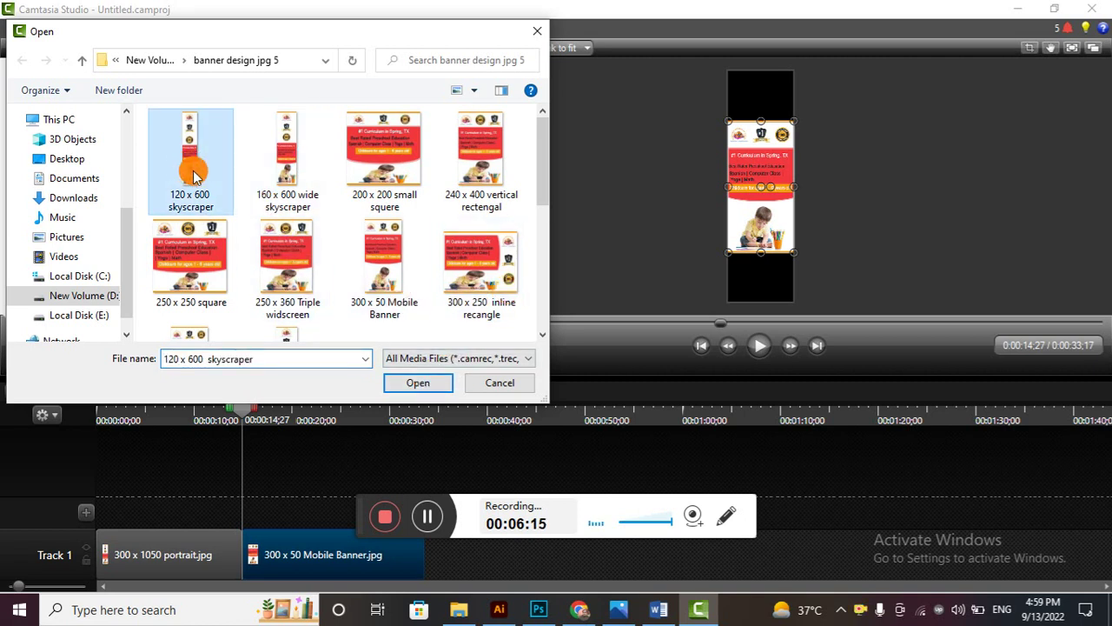
{"action": "left_click", "coordinate": [434, 383]}
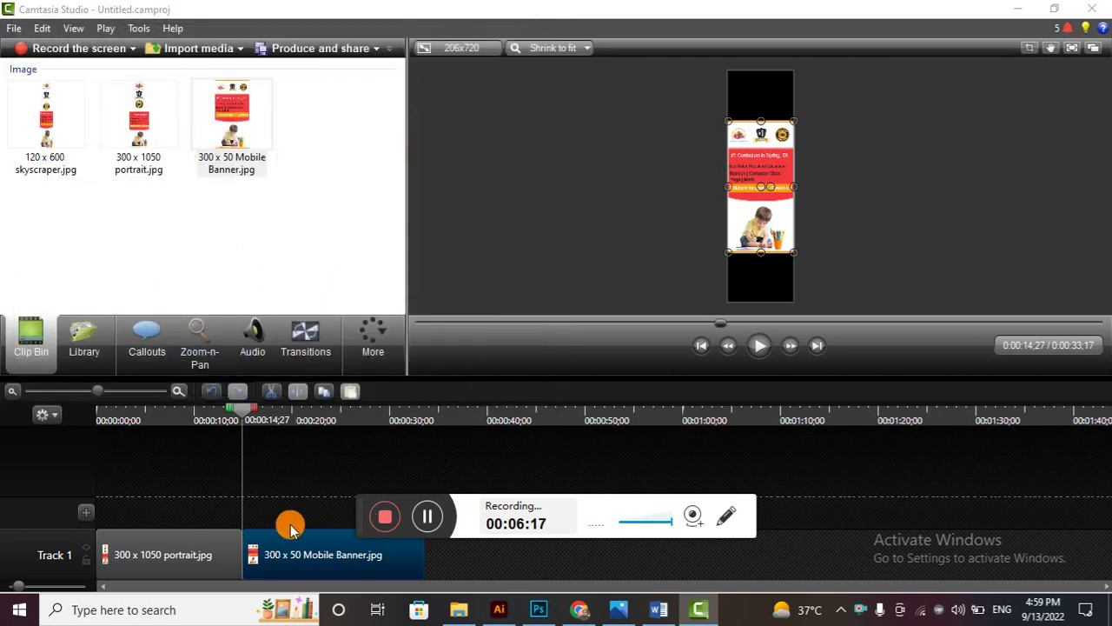
Add the 120 x 600 skyscraper image right after the mobile banner clip and extend it to end at about 00:00:51;19
{"action": "left_click_drag", "start_coordinate": [244, 406], "coordinate": [426, 425]}
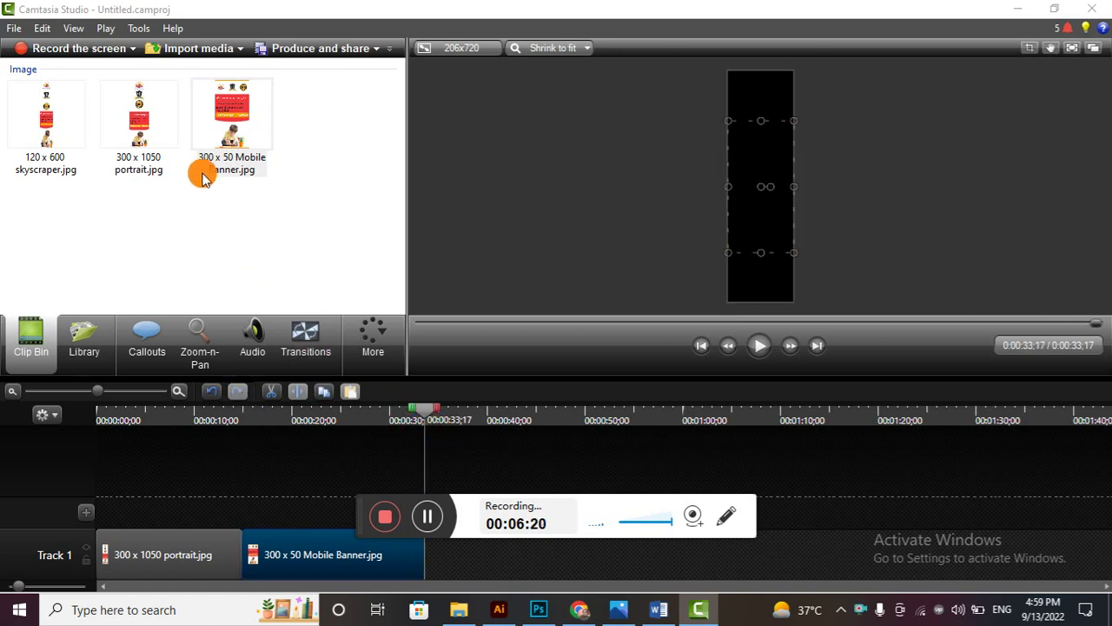
{"action": "right_click", "coordinate": [155, 131]}
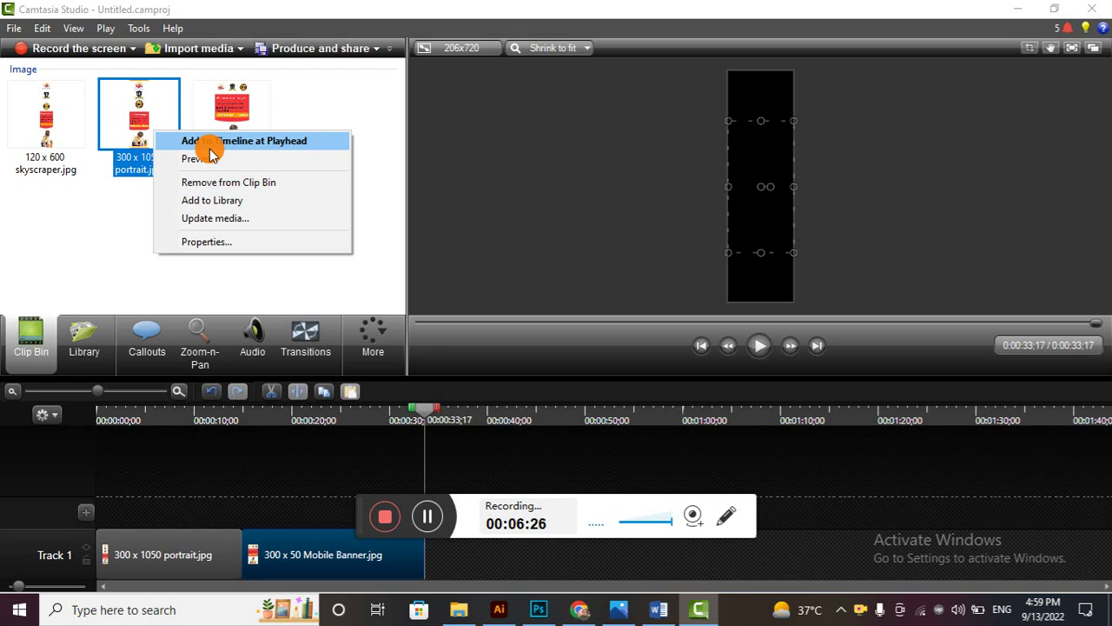
{"action": "left_click", "coordinate": [133, 209]}
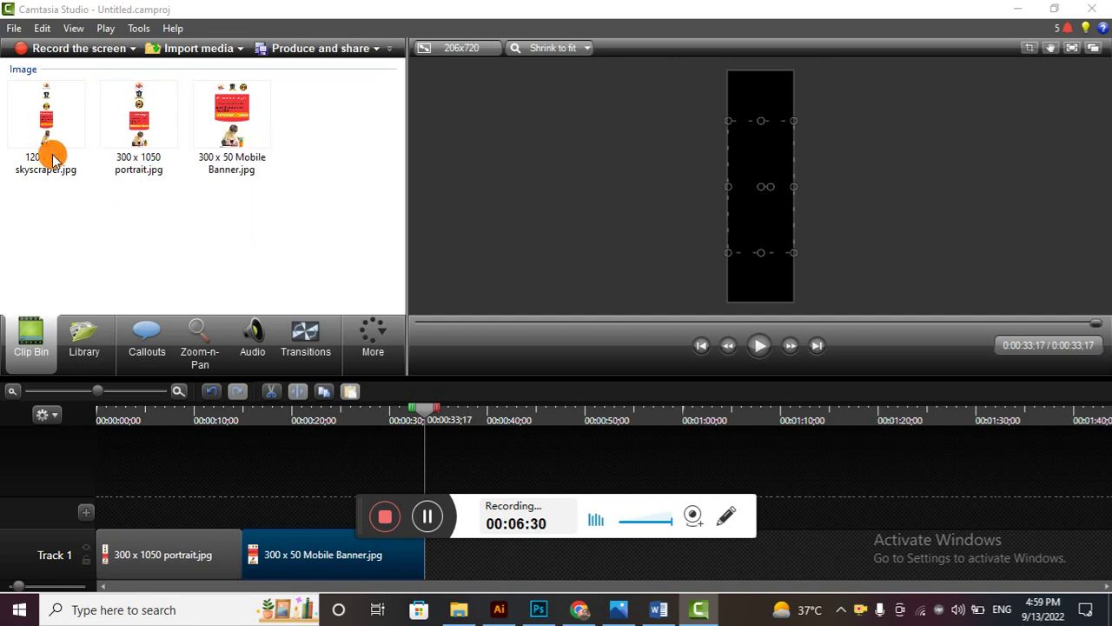
{"action": "right_click", "coordinate": [48, 122]}
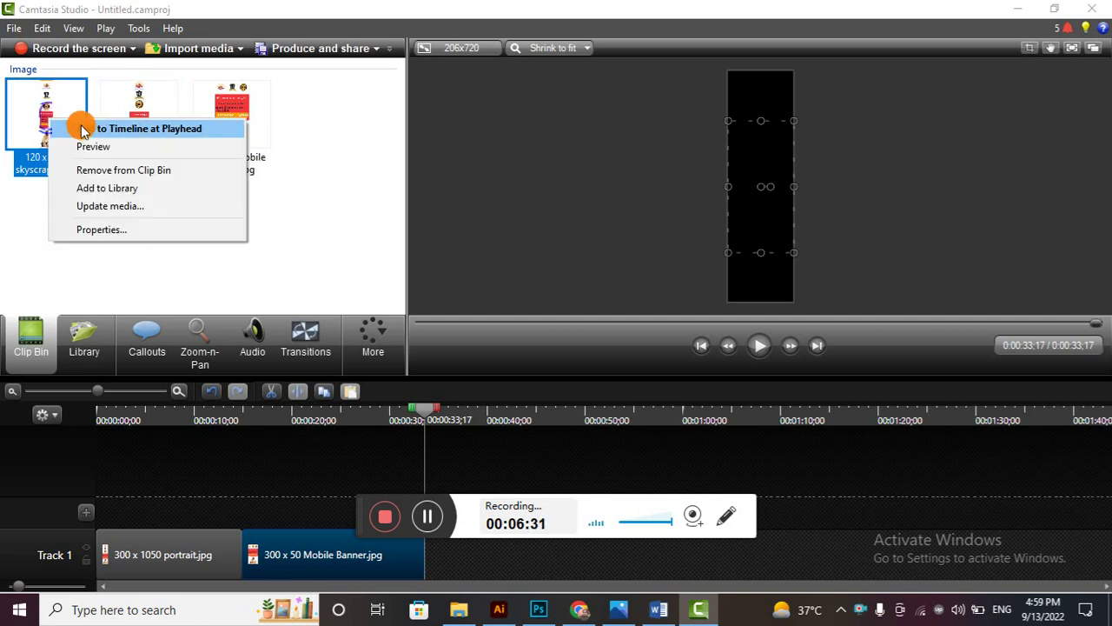
{"action": "left_click", "coordinate": [115, 130]}
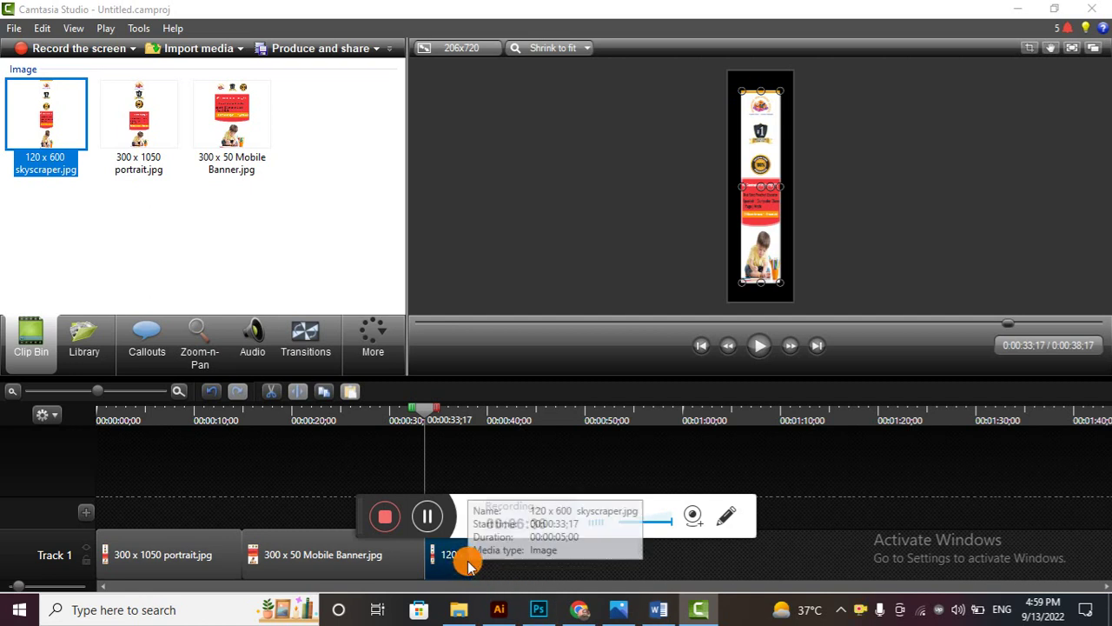
{"action": "left_click_drag", "start_coordinate": [502, 561], "coordinate": [608, 561]}
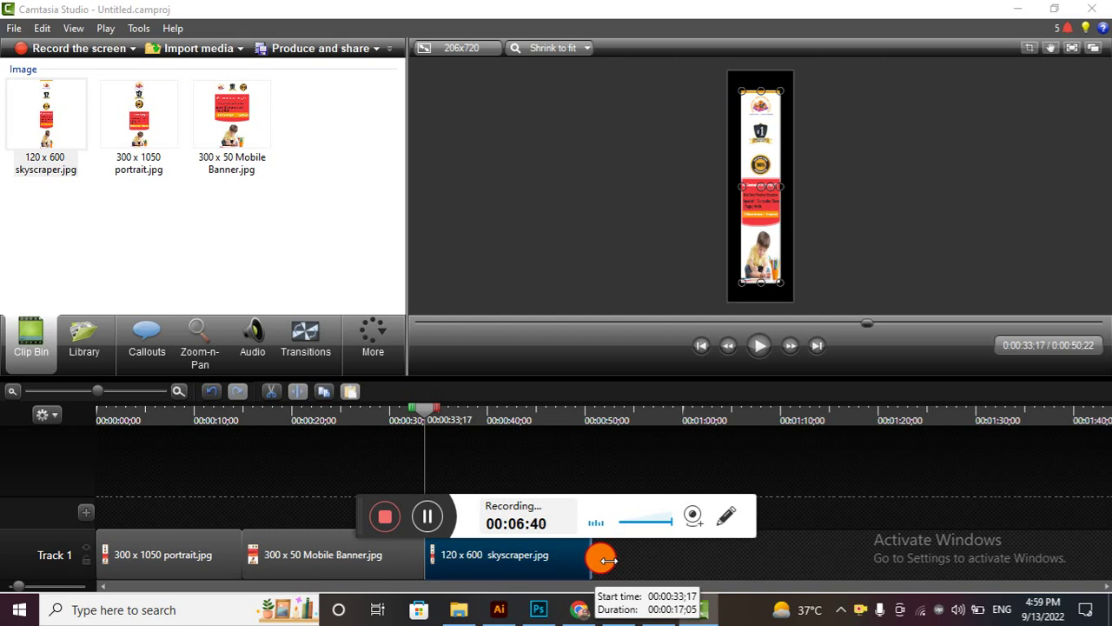
{"action": "left_click_drag", "start_coordinate": [609, 561], "coordinate": [619, 563]}
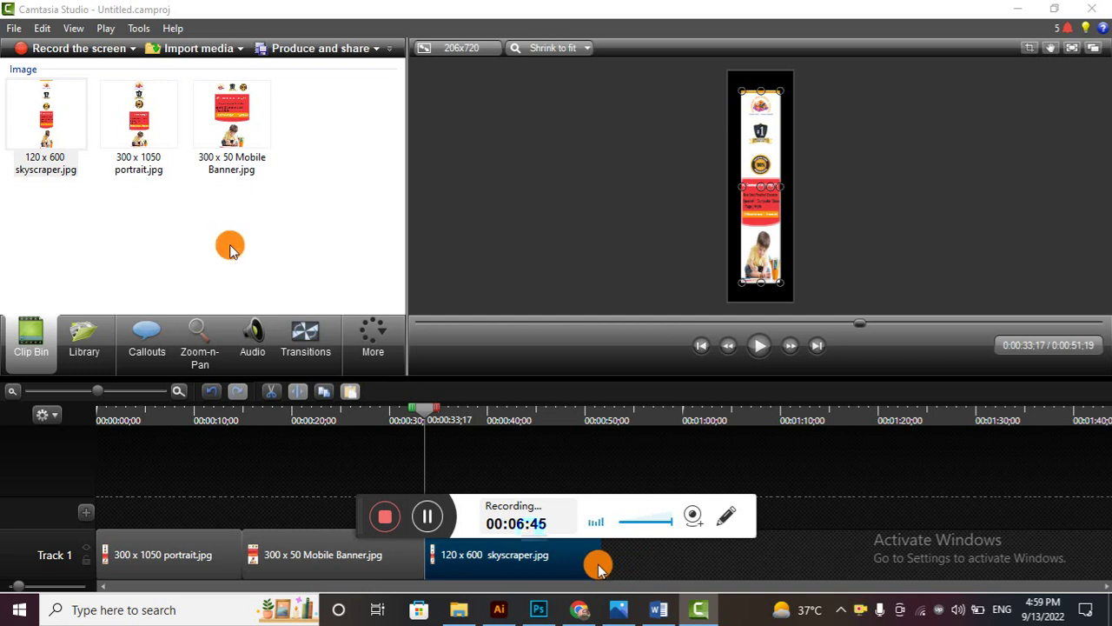
Import the 300 x 600 Half Page image from the banner design jpg 5 folder
{"action": "double_click", "coordinate": [304, 221]}
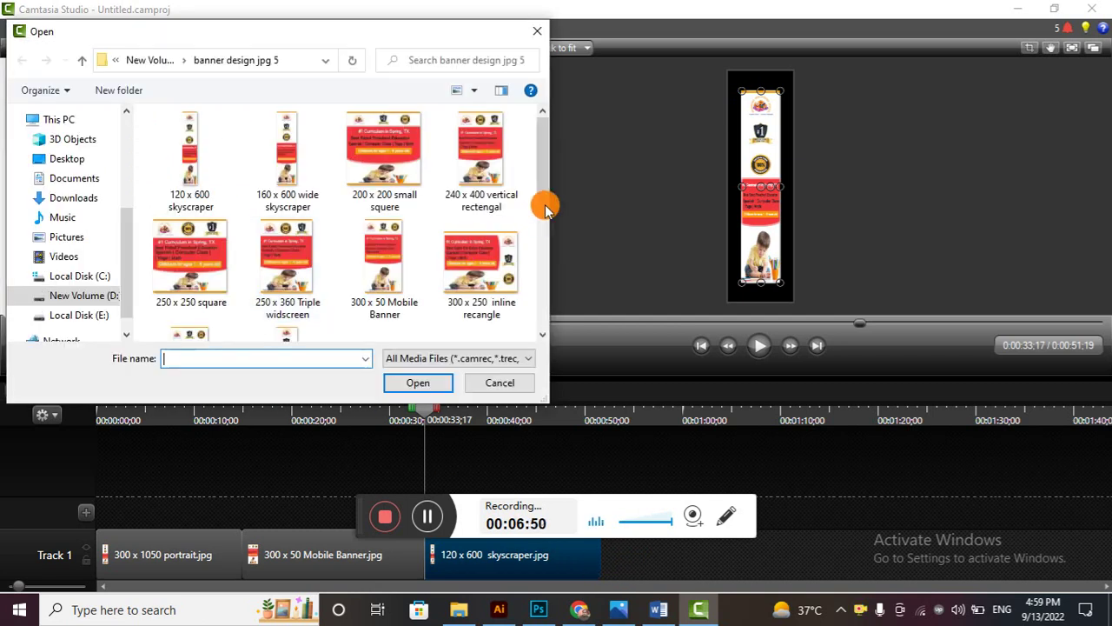
{"action": "left_click_drag", "start_coordinate": [543, 200], "coordinate": [556, 265]}
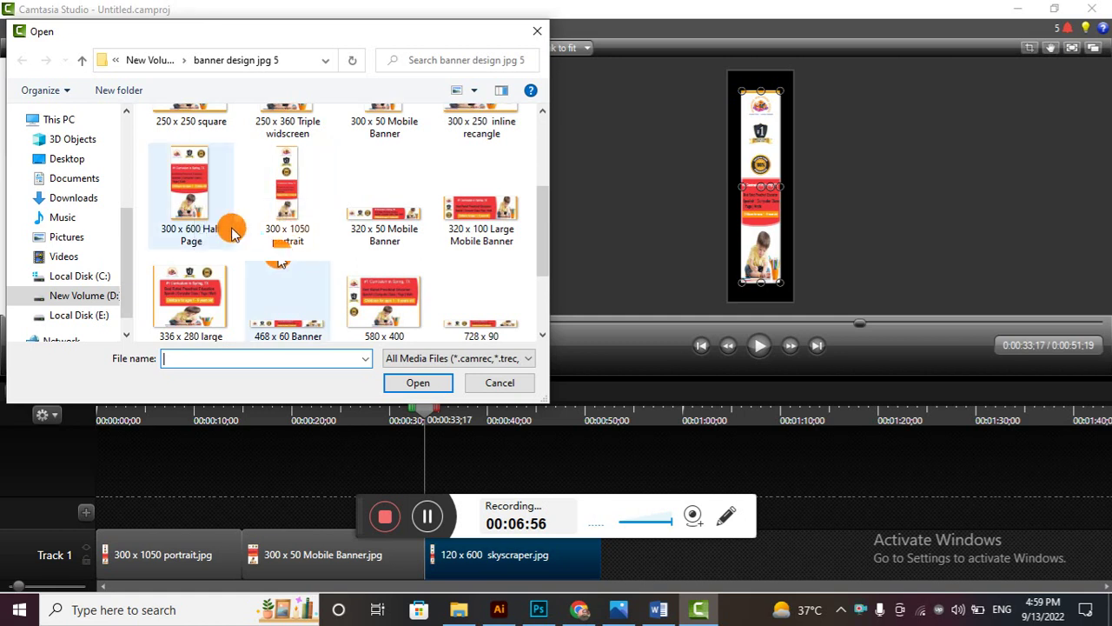
{"action": "left_click", "coordinate": [229, 224]}
{"action": "left_click", "coordinate": [417, 382]}
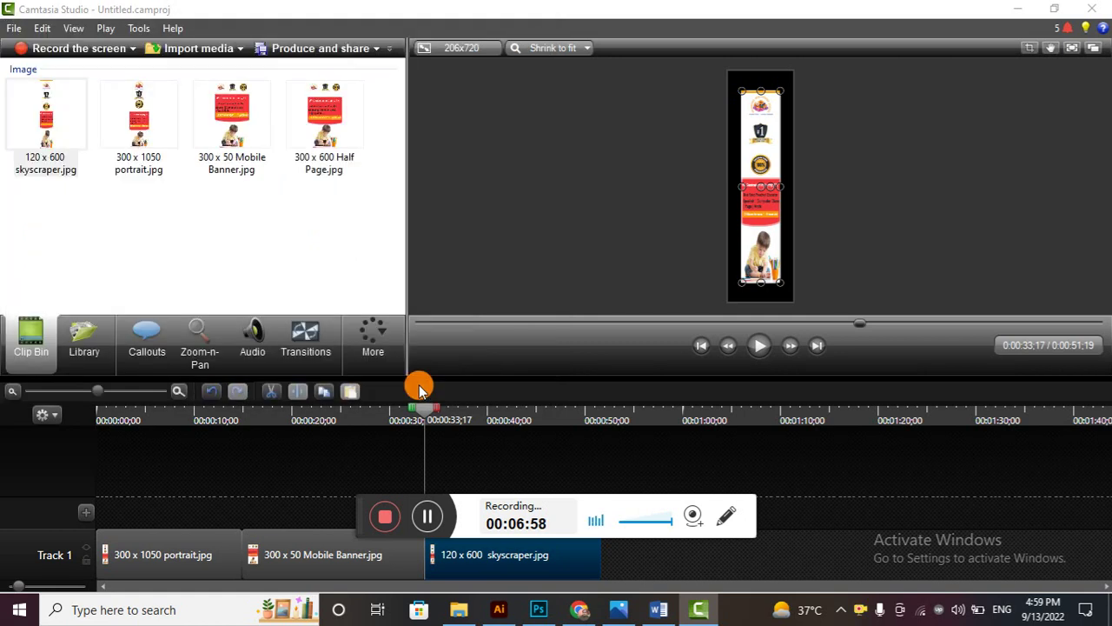
Add the 300 x 600 Half Page image right after the skyscraper clip and extend it to end at about 00:01:14;24
{"action": "left_click", "coordinate": [434, 416]}
{"action": "left_click_drag", "start_coordinate": [436, 415], "coordinate": [608, 441]}
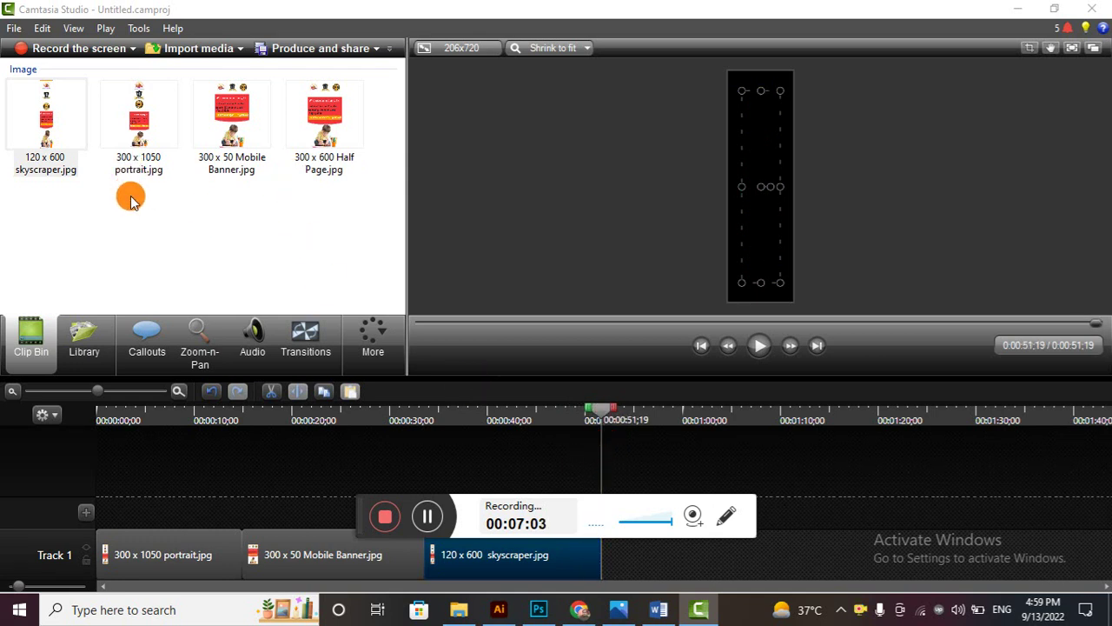
{"action": "left_click", "coordinate": [307, 129]}
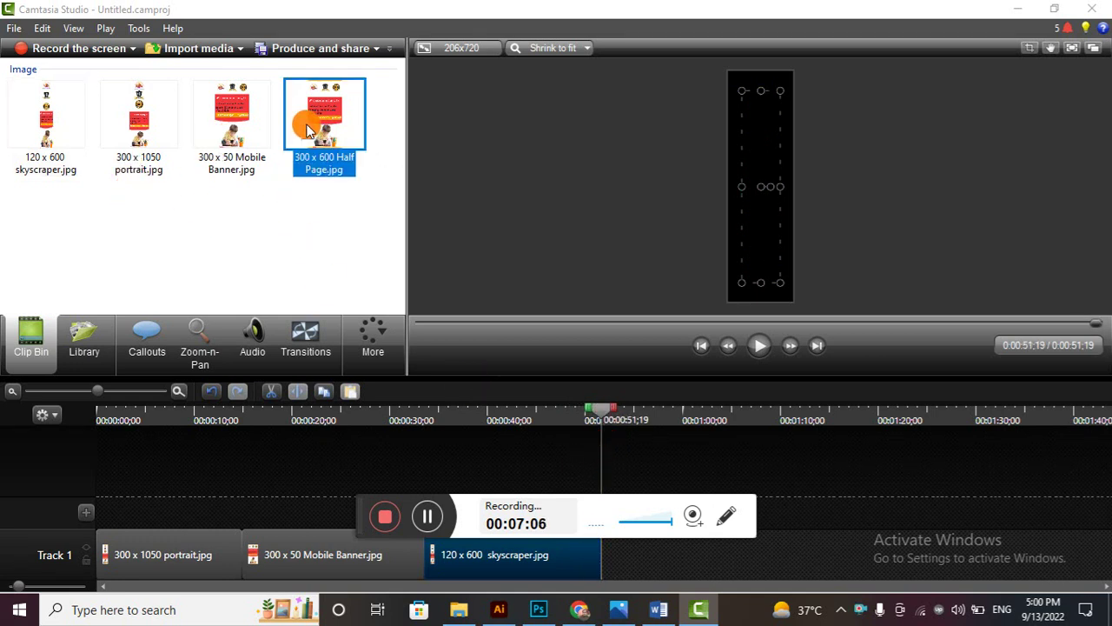
{"action": "right_click", "coordinate": [307, 129]}
{"action": "left_click", "coordinate": [340, 133]}
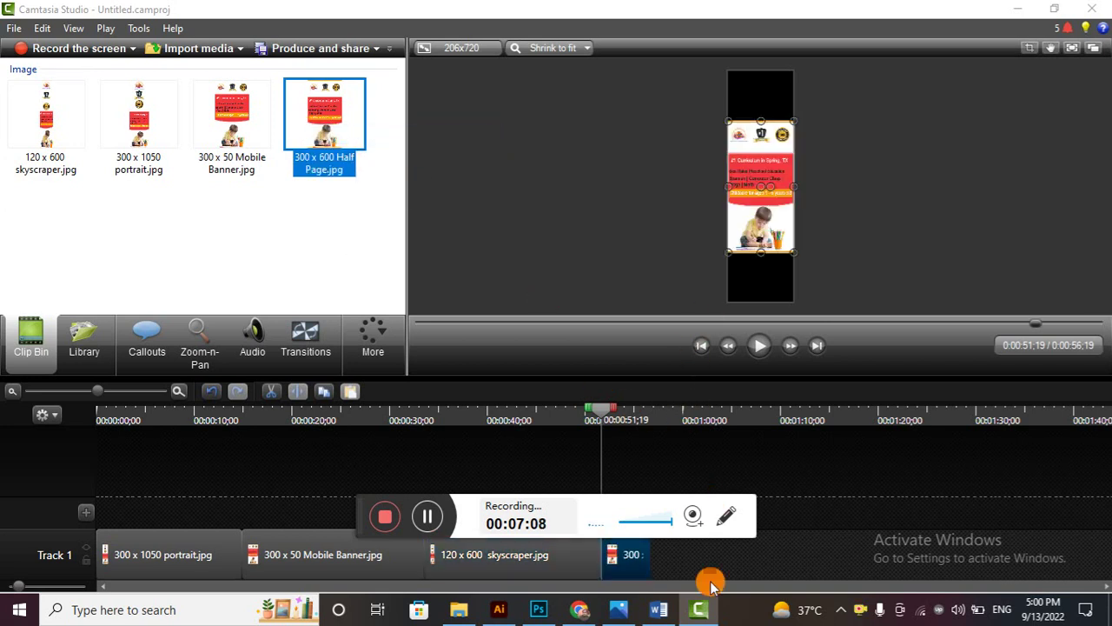
{"action": "left_click_drag", "start_coordinate": [648, 563], "coordinate": [690, 557]}
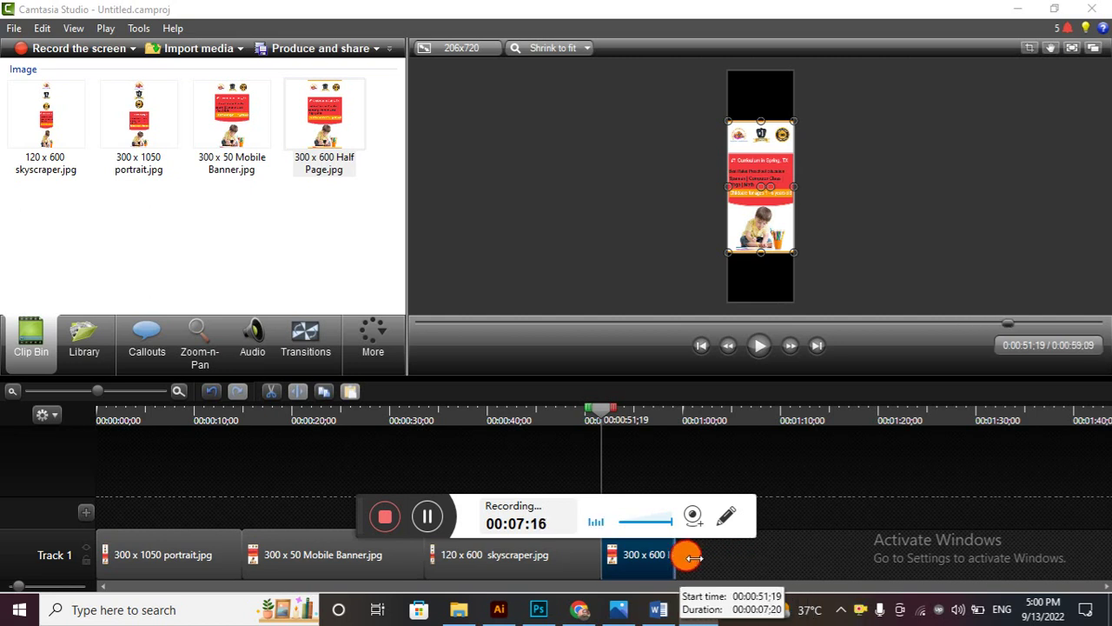
{"action": "left_click_drag", "start_coordinate": [693, 557], "coordinate": [845, 556]}
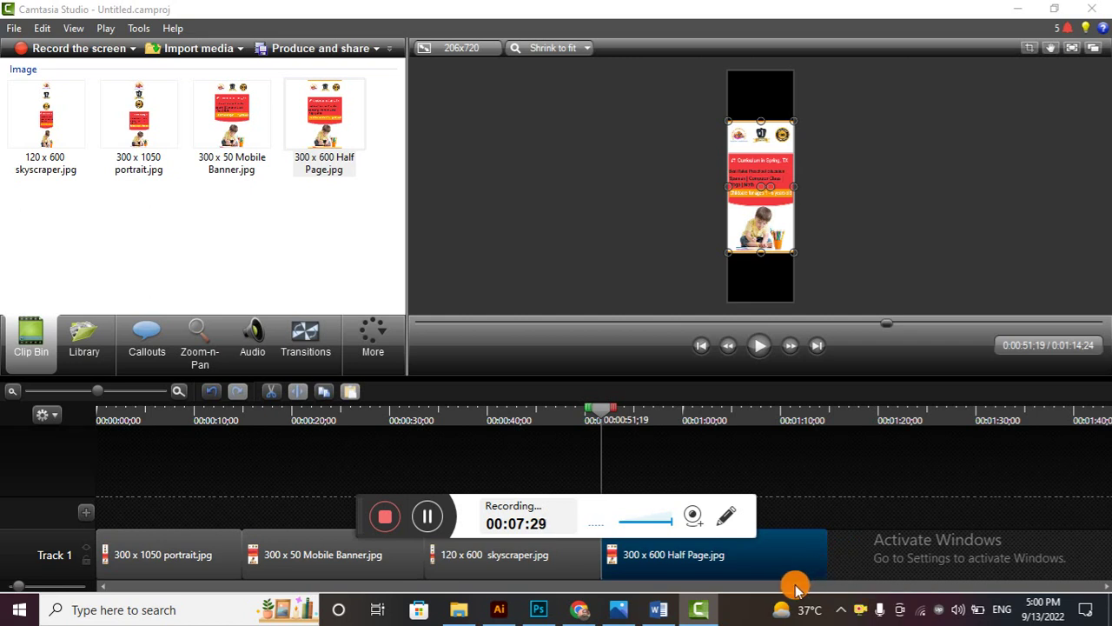
Shift the 300 x 600 Half Page clip slightly later on Track 1 and trim its end to about 00:01:14;28
{"action": "left_click_drag", "start_coordinate": [703, 571], "coordinate": [735, 575]}
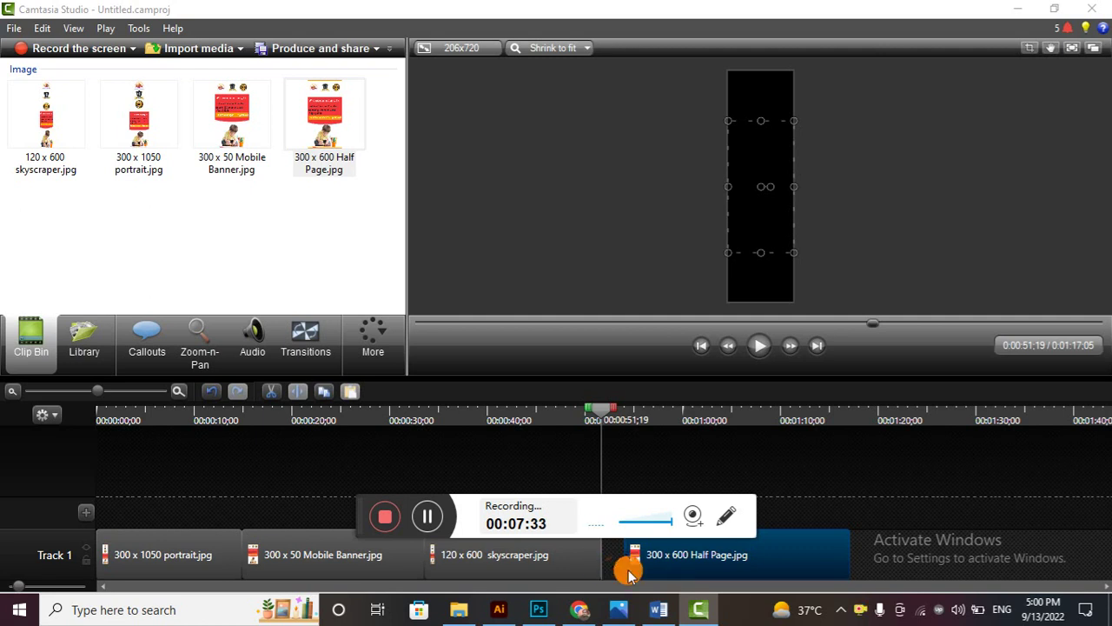
{"action": "mouse_move", "coordinate": [629, 573]}
{"action": "left_mouse_down"}
{"action": "mouse_move", "coordinate": [640, 577]}
{"action": "mouse_move", "coordinate": [640, 567]}
{"action": "mouse_move", "coordinate": [599, 562]}
{"action": "mouse_move", "coordinate": [624, 578]}
{"action": "left_mouse_up"}
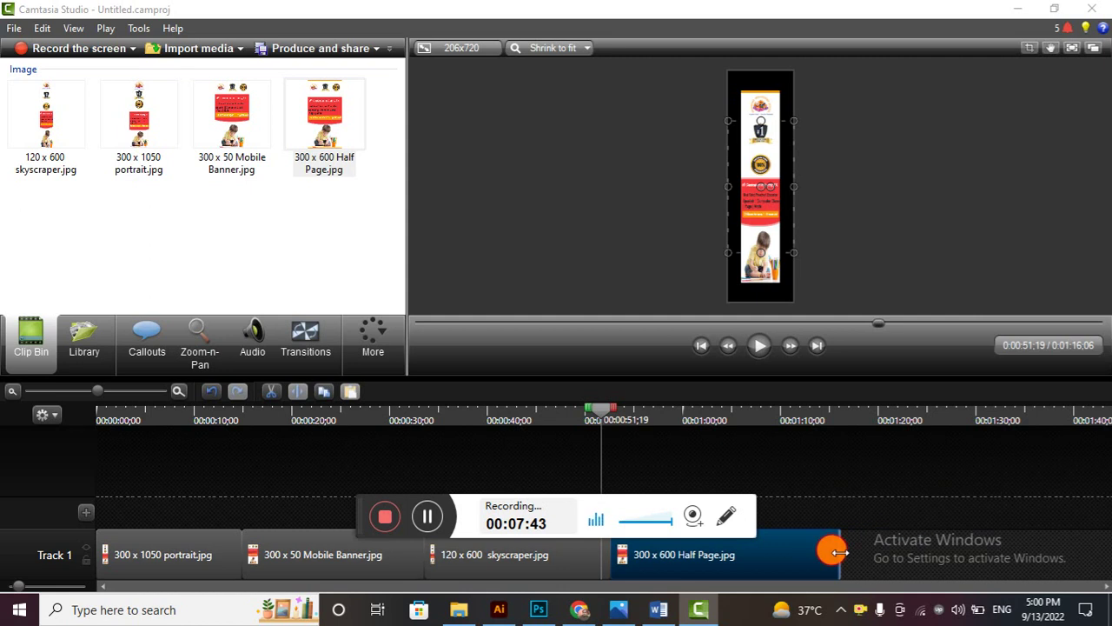
{"action": "left_click_drag", "start_coordinate": [838, 553], "coordinate": [826, 556]}
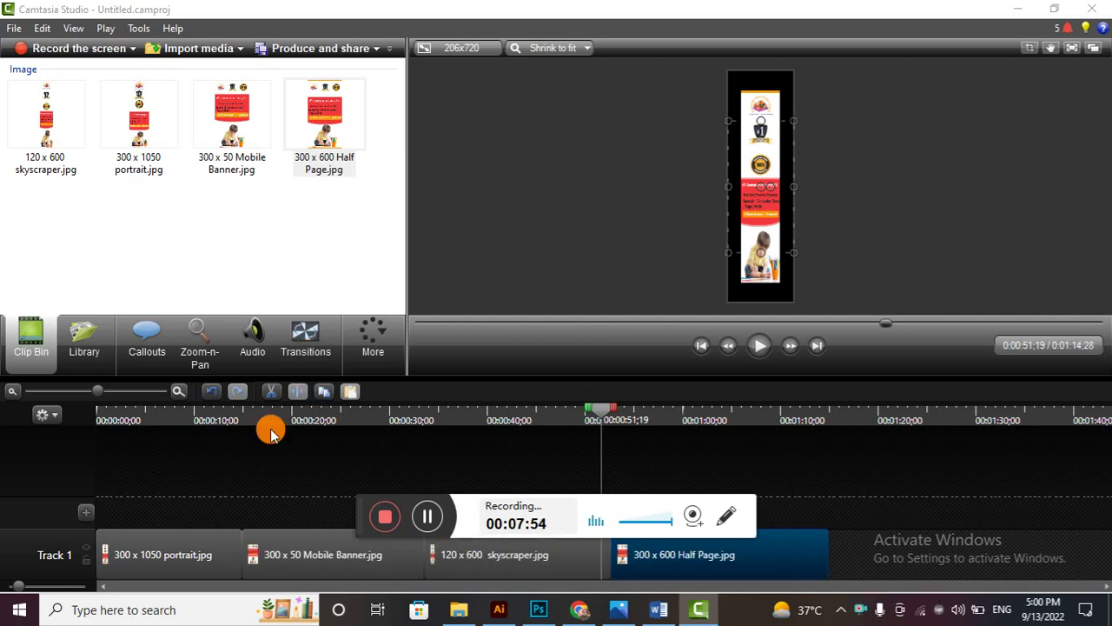
Apply the Cube rotate transition to the start of all four clips and to the end of the 300 x 600 Half Page clip
{"action": "left_click", "coordinate": [190, 540]}
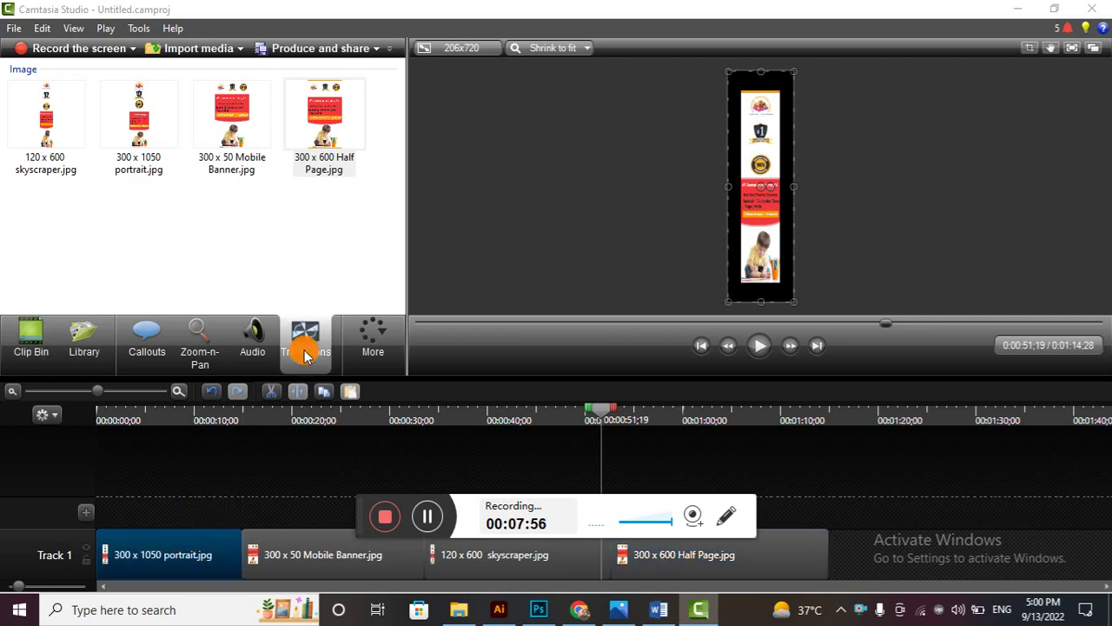
{"action": "left_click", "coordinate": [304, 352]}
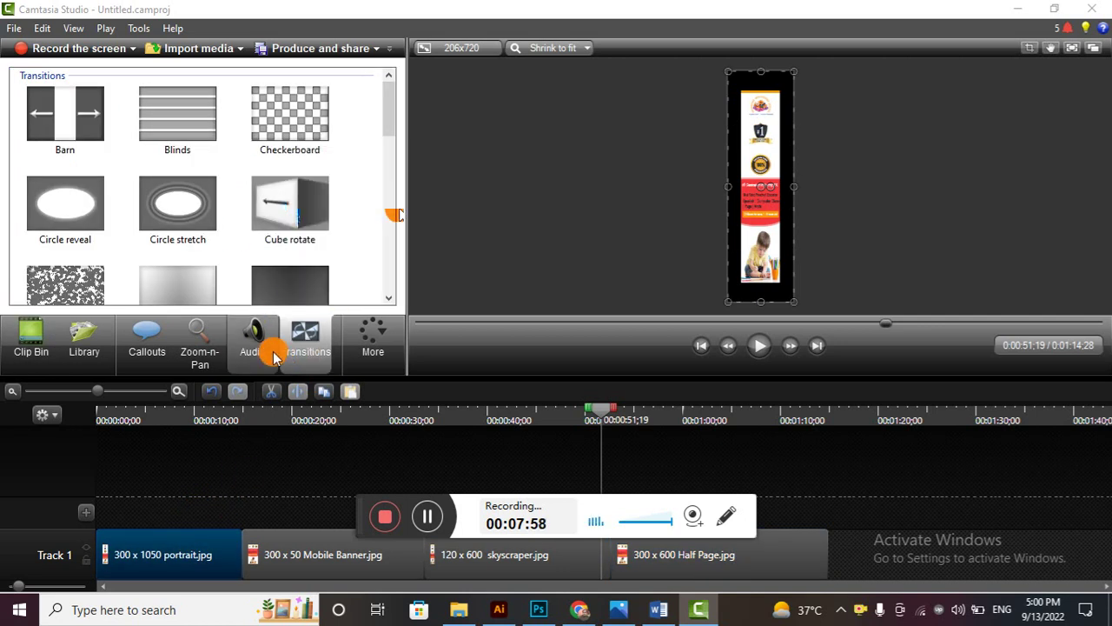
{"action": "mouse_move", "coordinate": [298, 221]}
{"action": "left_mouse_down"}
{"action": "mouse_move", "coordinate": [161, 513]}
{"action": "mouse_move", "coordinate": [166, 539]}
{"action": "mouse_move", "coordinate": [174, 532]}
{"action": "left_mouse_up"}
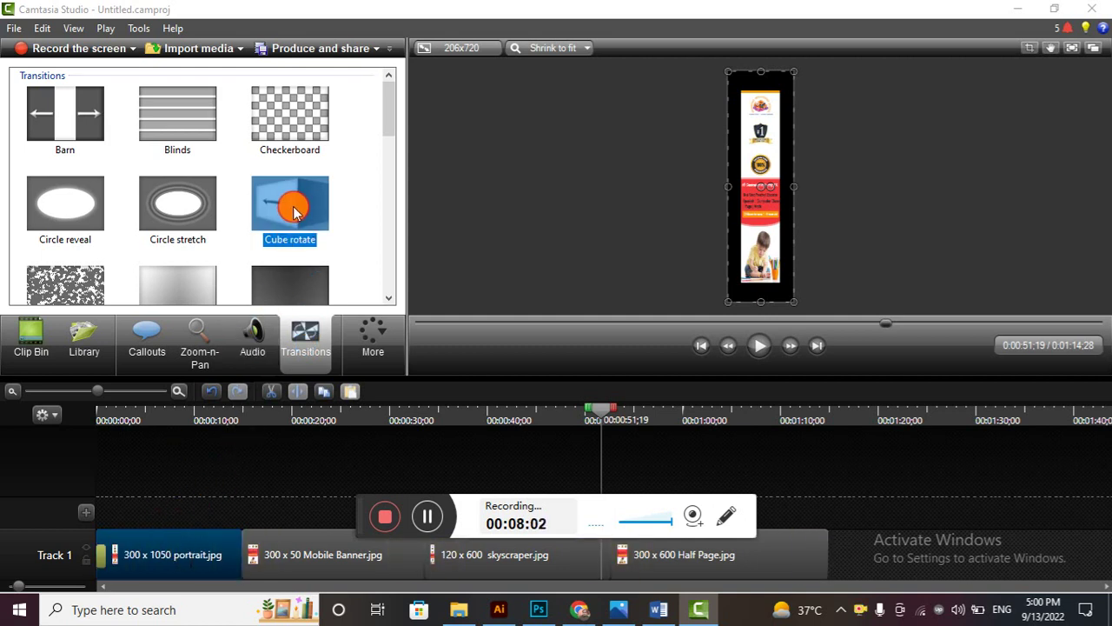
{"action": "left_click_drag", "start_coordinate": [291, 202], "coordinate": [250, 561]}
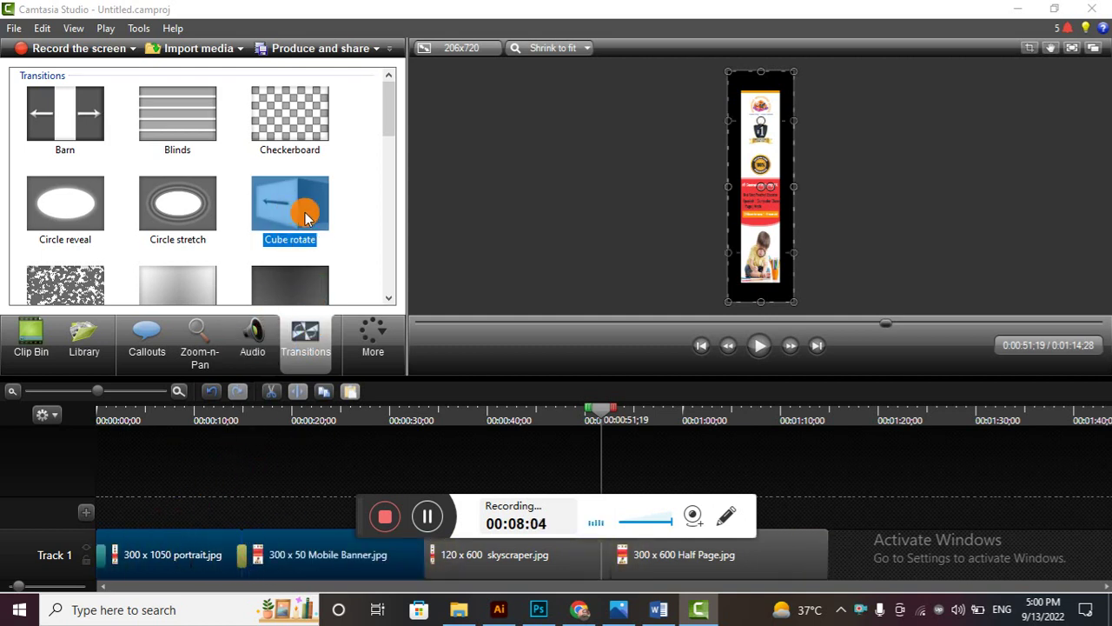
{"action": "mouse_move", "coordinate": [282, 202]}
{"action": "left_mouse_down"}
{"action": "mouse_move", "coordinate": [360, 460]}
{"action": "mouse_move", "coordinate": [421, 557]}
{"action": "left_mouse_up"}
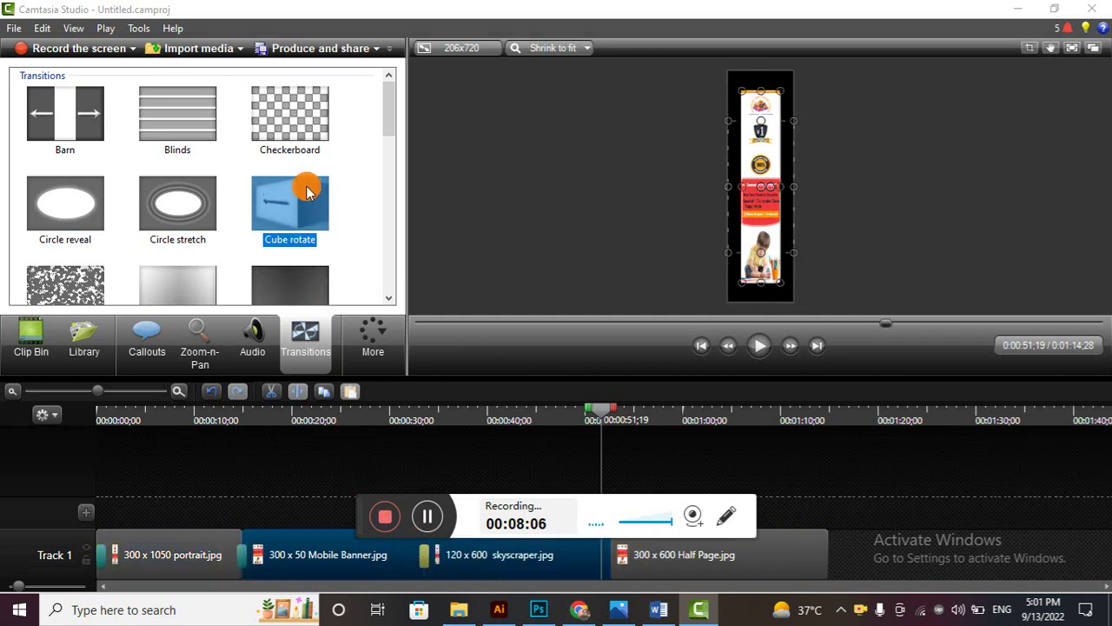
{"action": "mouse_move", "coordinate": [296, 200]}
{"action": "left_mouse_down"}
{"action": "mouse_move", "coordinate": [390, 350]}
{"action": "mouse_move", "coordinate": [604, 556]}
{"action": "left_mouse_up"}
{"action": "mouse_move", "coordinate": [293, 196]}
{"action": "left_mouse_down"}
{"action": "mouse_move", "coordinate": [703, 515]}
{"action": "mouse_move", "coordinate": [800, 551]}
{"action": "mouse_move", "coordinate": [804, 565]}
{"action": "left_mouse_up"}
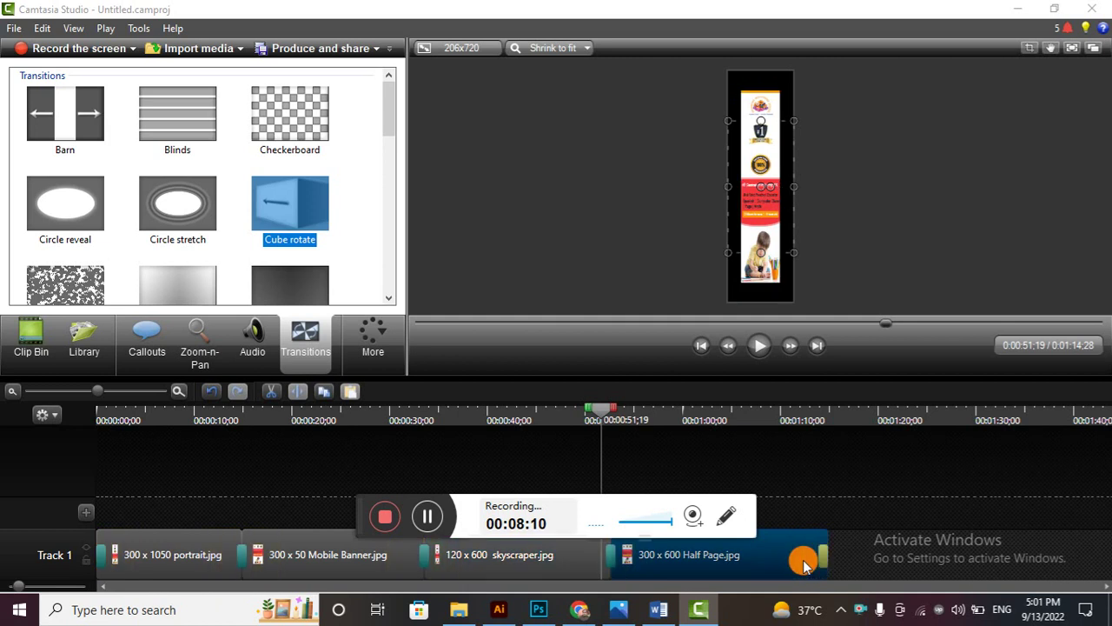
Play the slideshow from its beginning to preview the clips and their Cube rotate transitions
{"action": "left_click", "coordinate": [756, 348]}
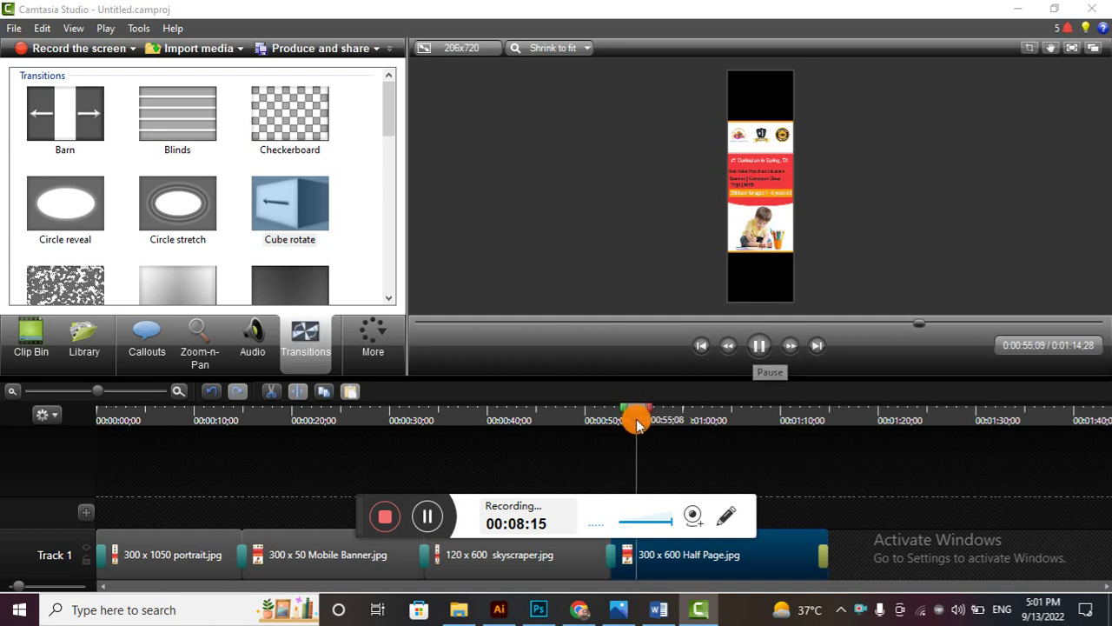
{"action": "left_click", "coordinate": [267, 420]}
{"action": "left_click_drag", "start_coordinate": [255, 464], "coordinate": [37, 496]}
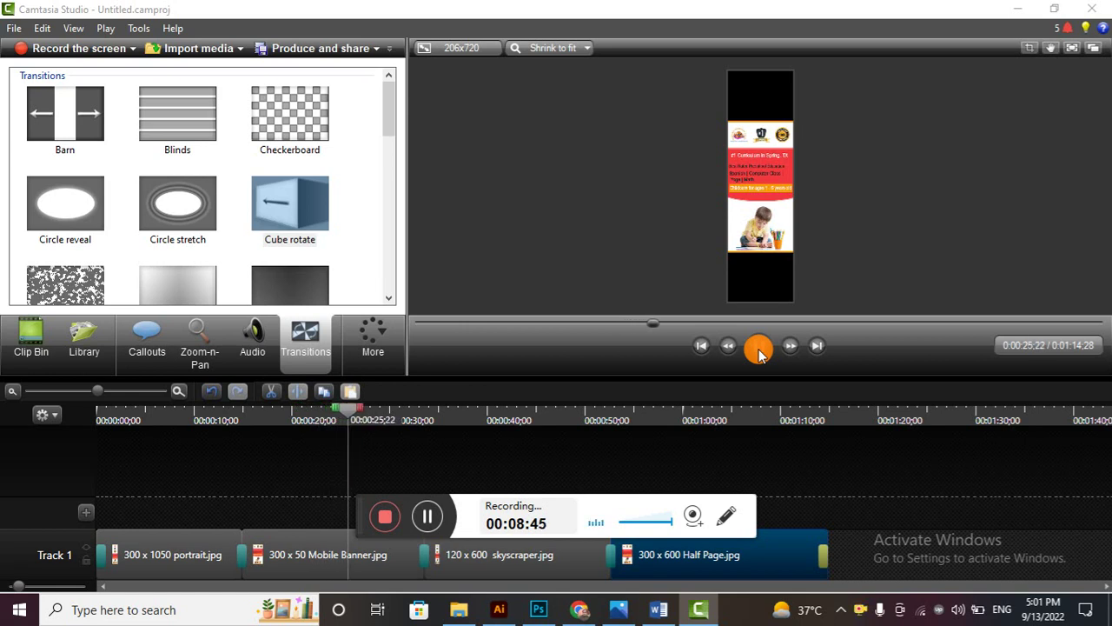
Switch to the Fiverr gig gallery page in the browser and check the video length and size limits
{"action": "left_click", "coordinate": [567, 617]}
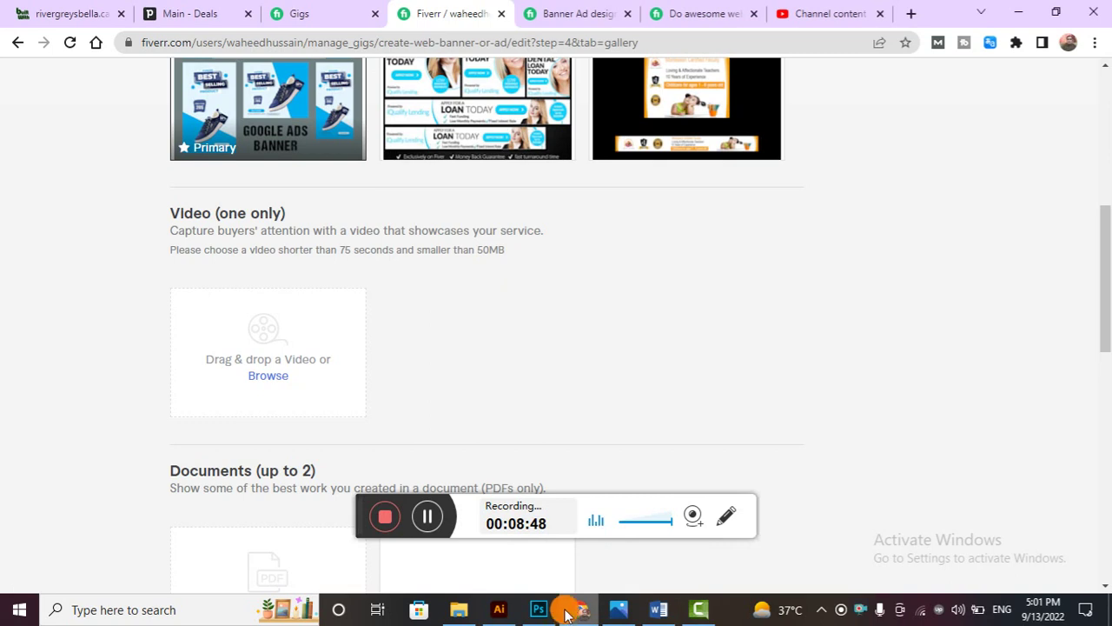
{"action": "mouse_move", "coordinate": [484, 360]}
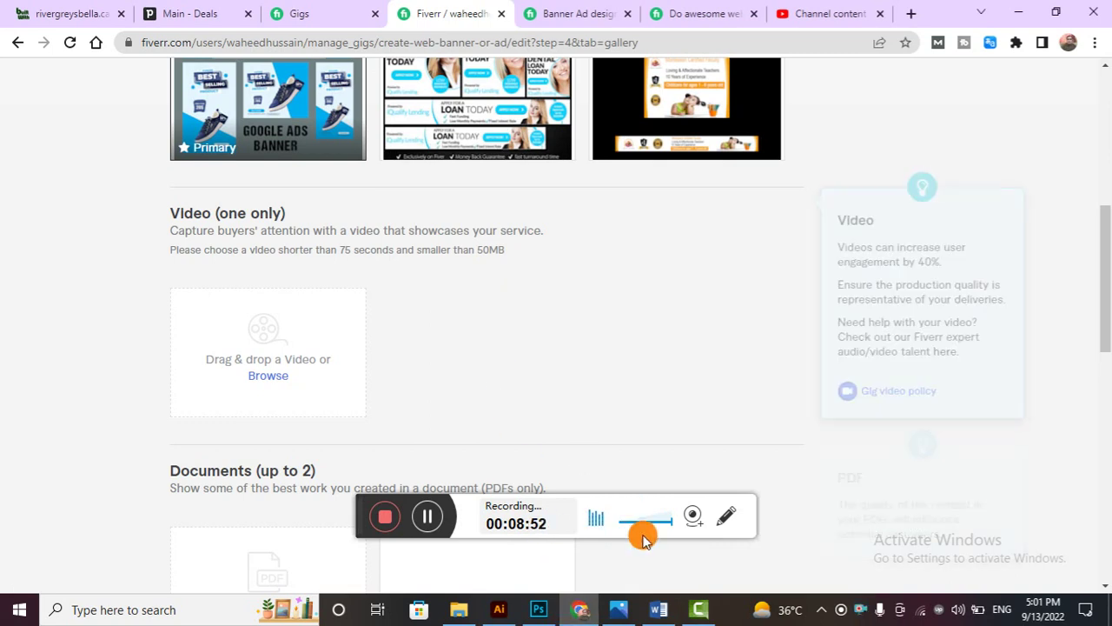
Return to Camtasia Studio and start producing the video with the MP4 with Smart Player (up to 1080p) preset
{"action": "left_click", "coordinate": [699, 610]}
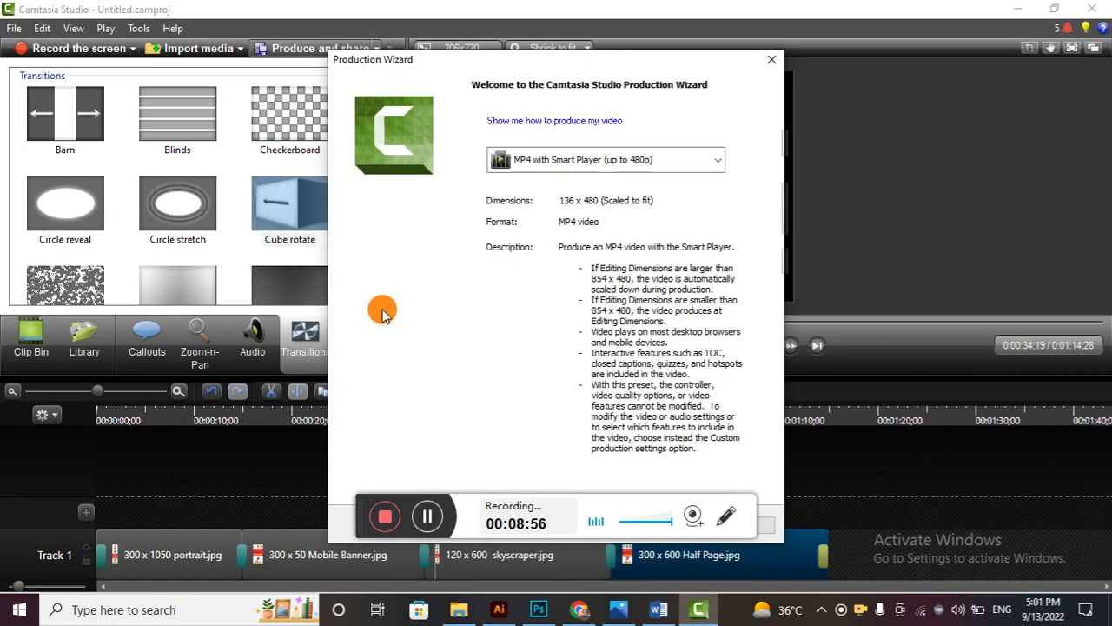
{"action": "left_click", "coordinate": [718, 164]}
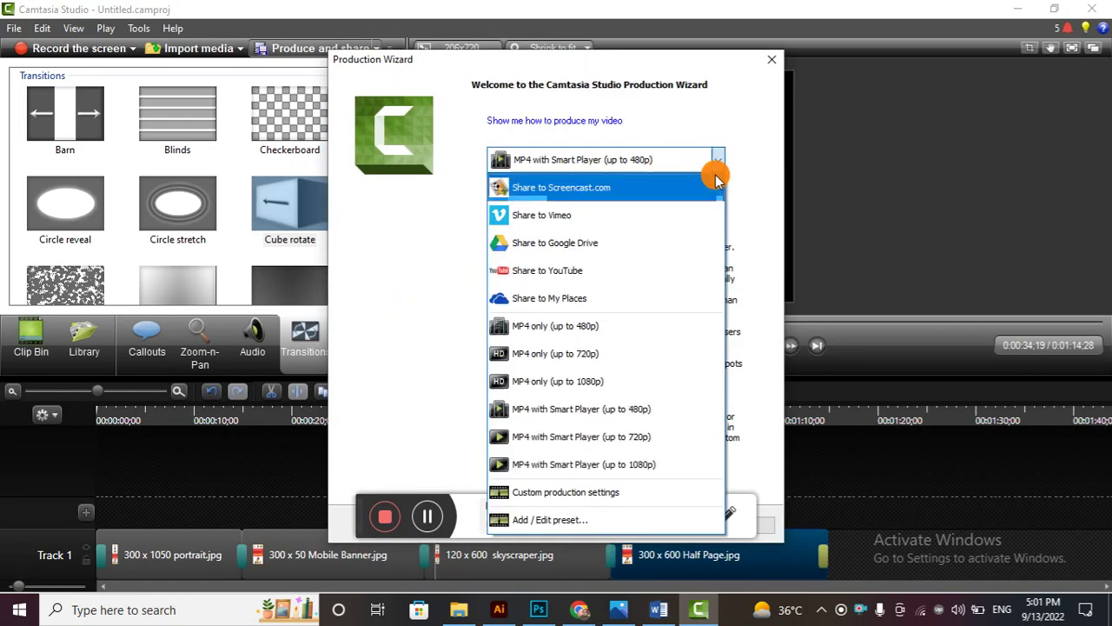
{"action": "left_click", "coordinate": [647, 467]}
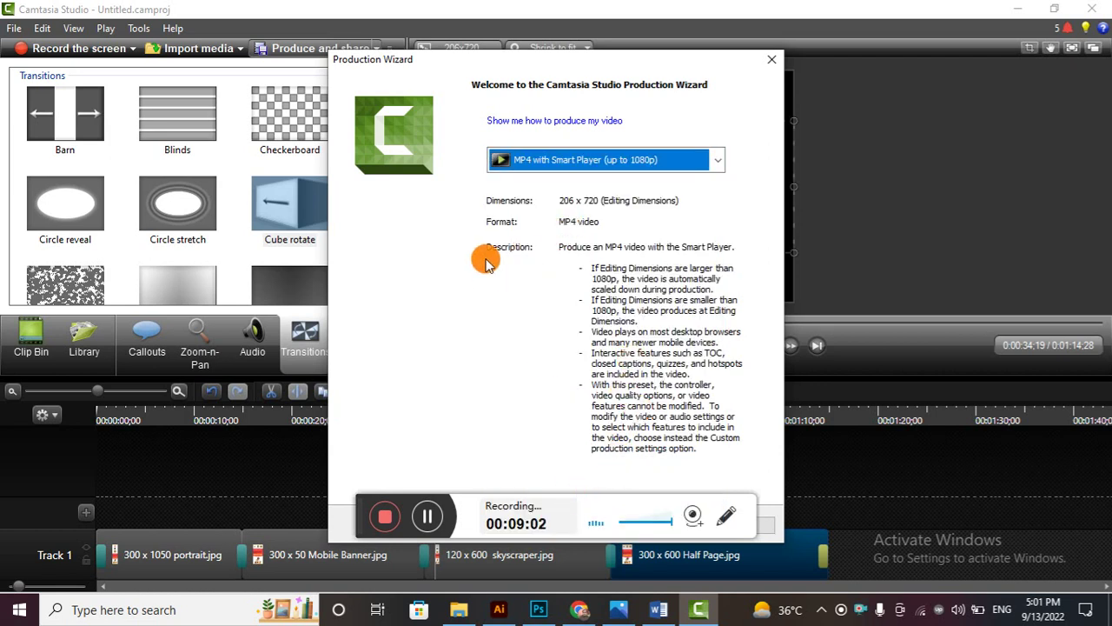
{"action": "mouse_move", "coordinate": [429, 54]}
{"action": "left_mouse_down"}
{"action": "mouse_move", "coordinate": [574, 4]}
{"action": "mouse_move", "coordinate": [605, 10]}
{"action": "left_mouse_up"}
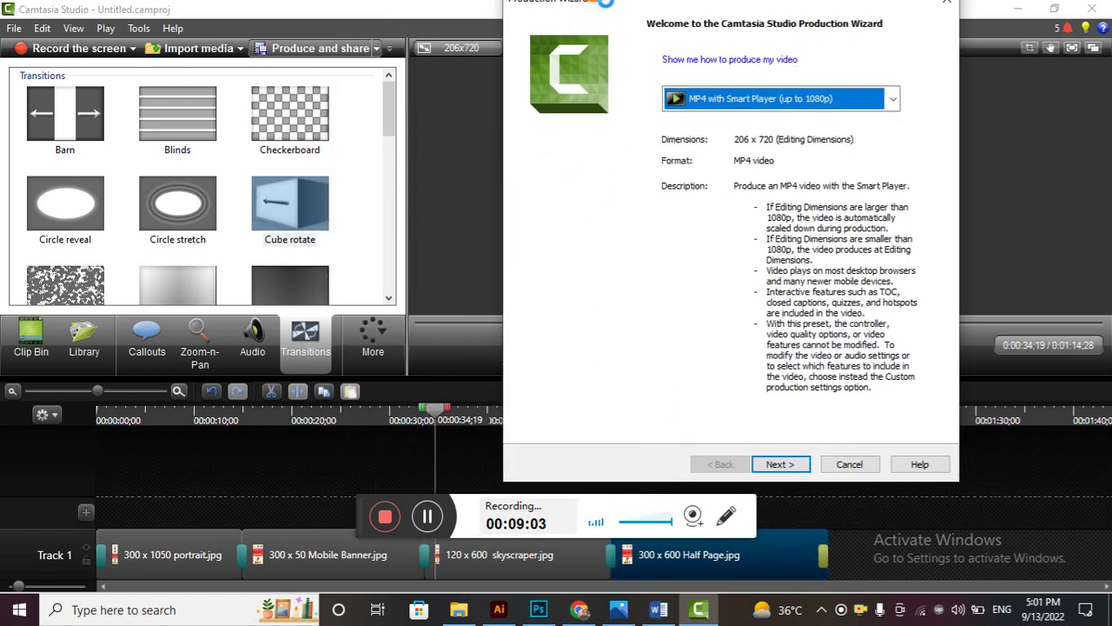
{"action": "left_click", "coordinate": [782, 477]}
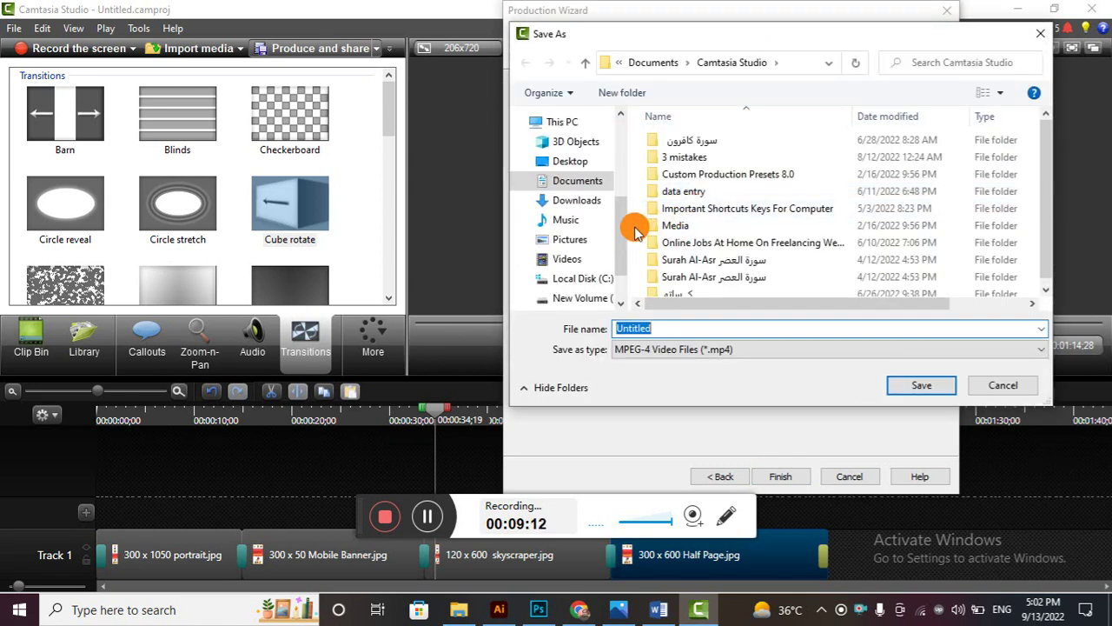
Set the Desktop as the output folder for the produced video
{"action": "scroll", "coordinate": [626, 225], "scroll_direction": "up", "scroll_amount": 4}
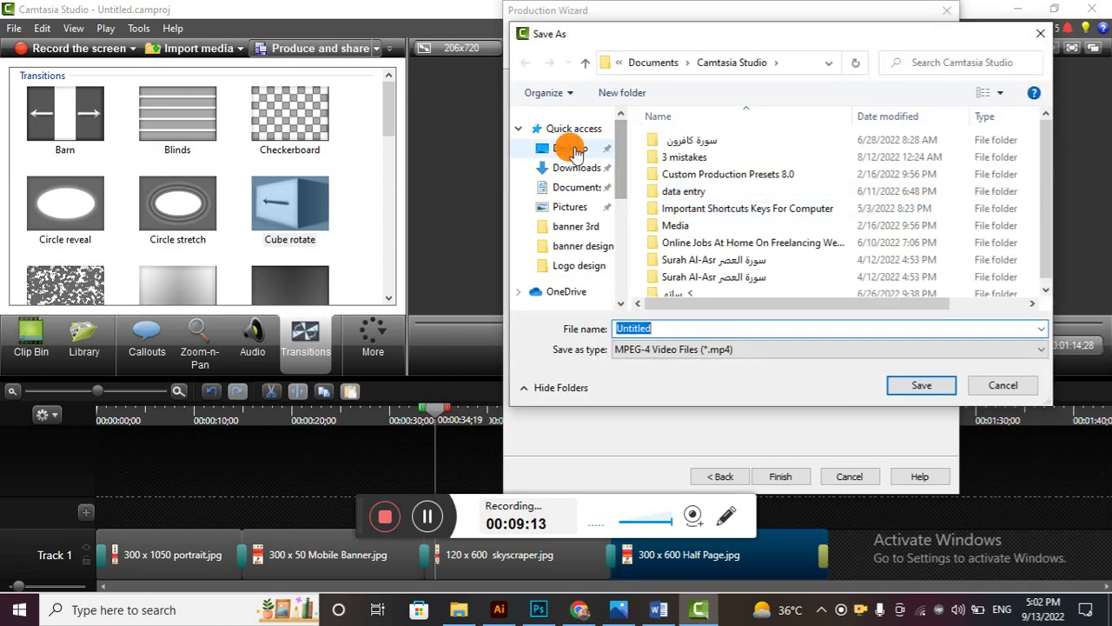
{"action": "left_click", "coordinate": [574, 150]}
{"action": "left_click", "coordinate": [920, 387]}
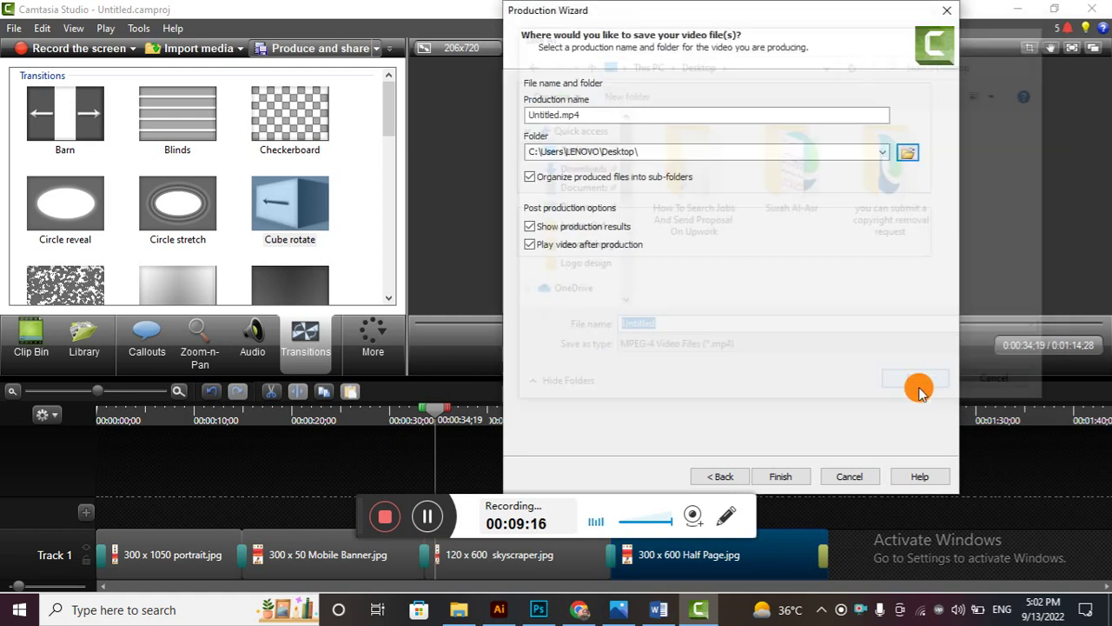
Name the production "fiverr video banner" and render the video
{"action": "left_click", "coordinate": [596, 115]}
{"action": "key", "text": "BackSpace"}
{"action": "key", "text": "BackSpace"}
{"action": "key", "text": "BackSpace"}
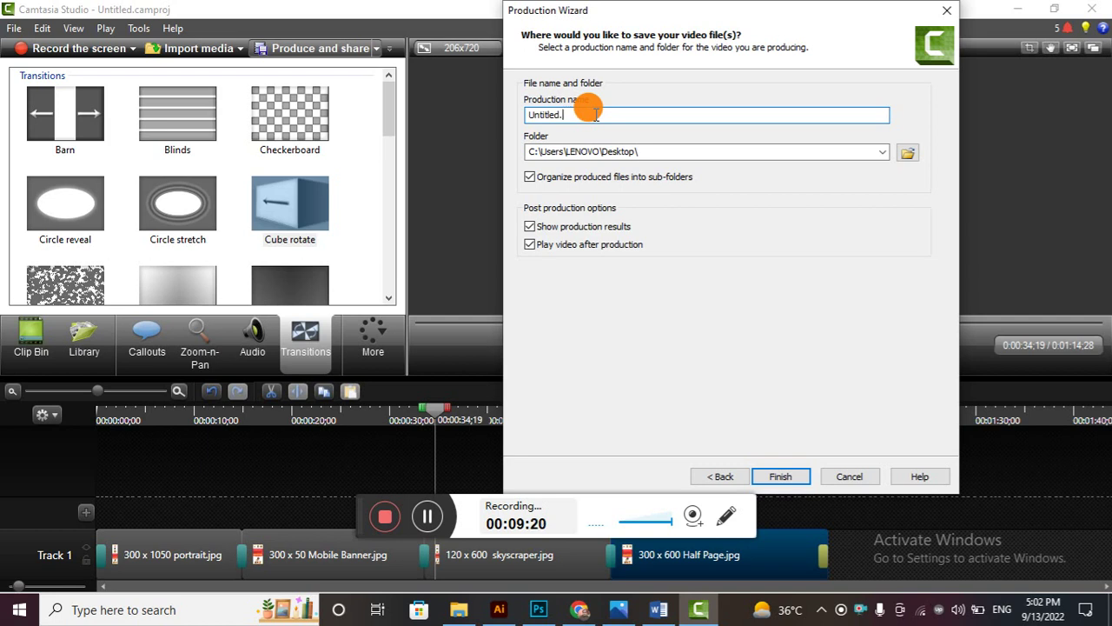
{"action": "key", "text": "BackSpace"}
{"action": "key", "text": "BackSpace"}
{"action": "key", "text": "BackSpace"}
{"action": "key", "text": "BackSpace"}
{"action": "key", "text": "BackSpace"}
{"action": "key", "text": "BackSpace"}
{"action": "key", "text": "BackSpace"}
{"action": "key", "text": "BackSpace"}
{"action": "key", "text": "BackSpace"}
{"action": "type", "text": "fl"}
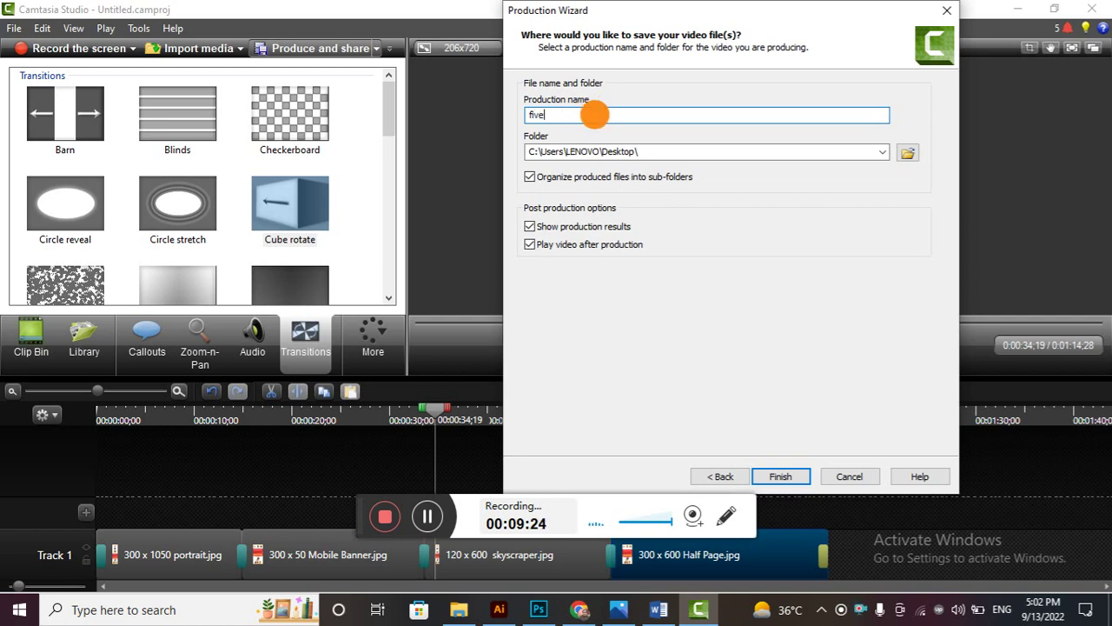
{"action": "type", "text": "verr video banner"}
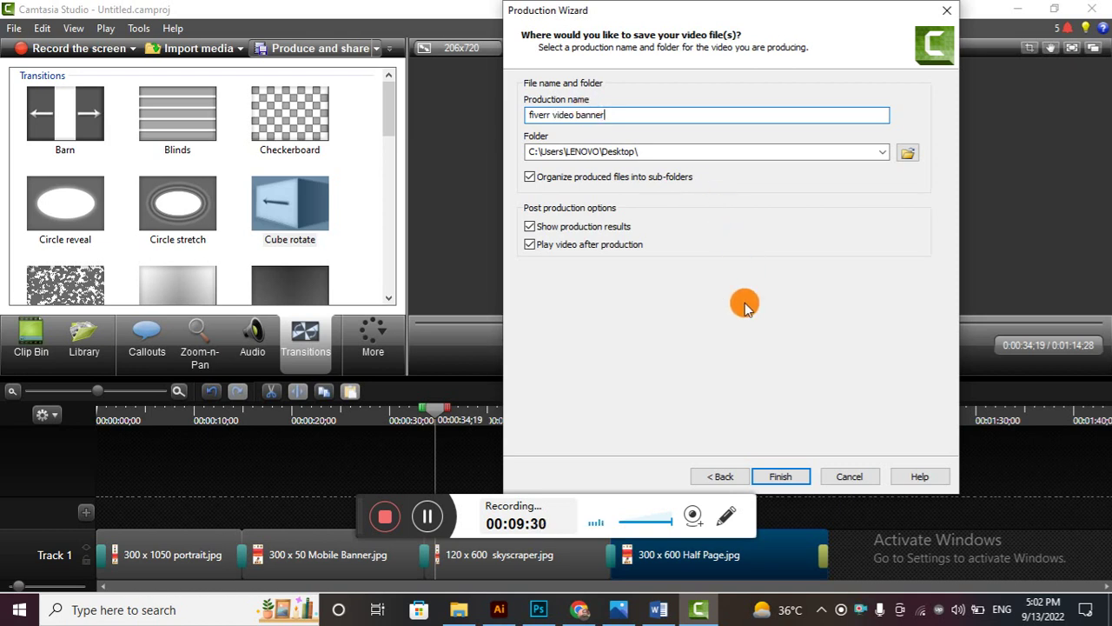
{"action": "left_click", "coordinate": [782, 477]}
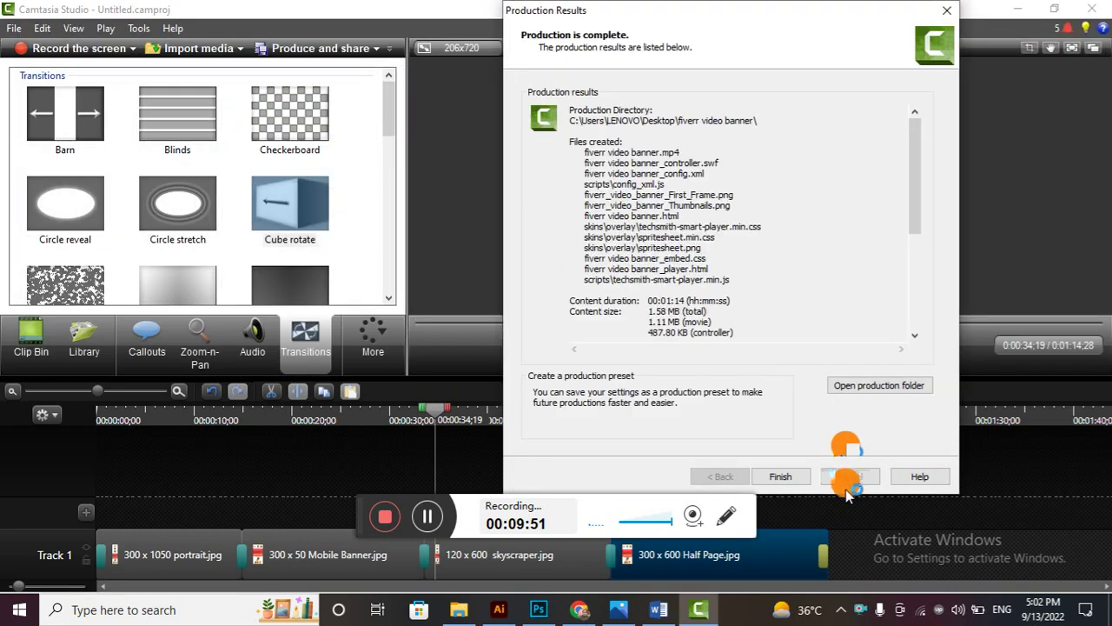
Close the production results and switch to the Fiverr gig gallery page in the browser
{"action": "left_click", "coordinate": [780, 476]}
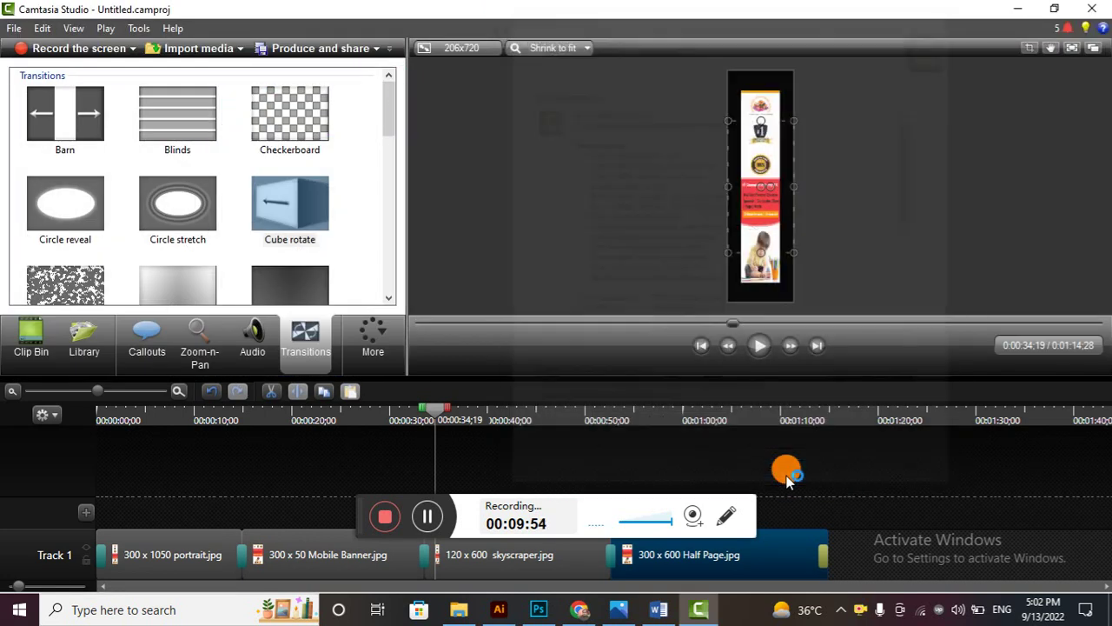
{"action": "left_click", "coordinate": [576, 609]}
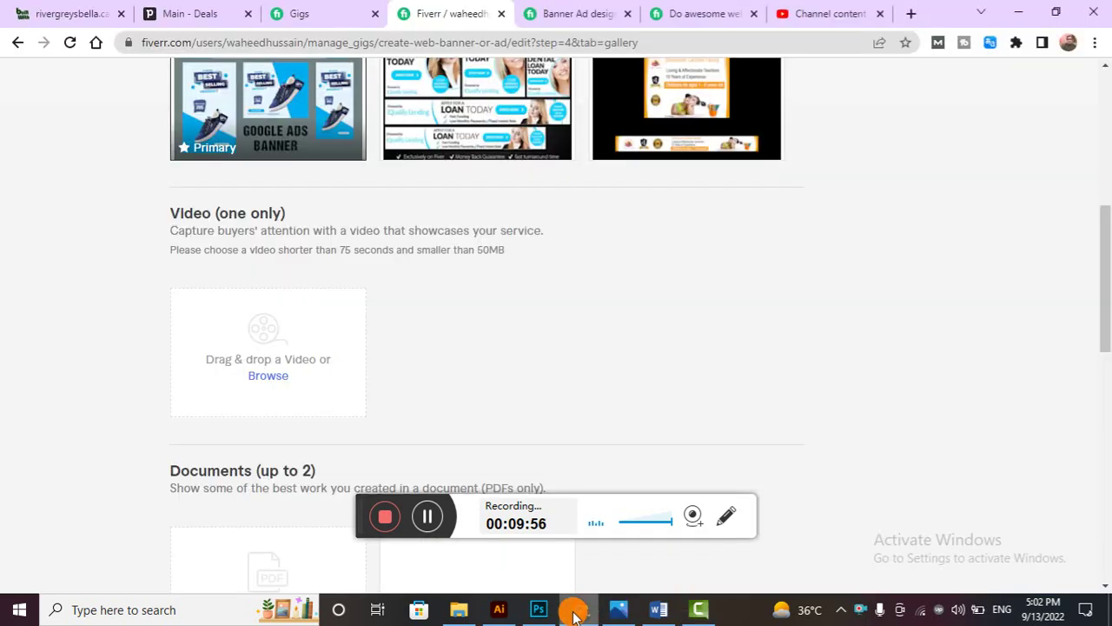